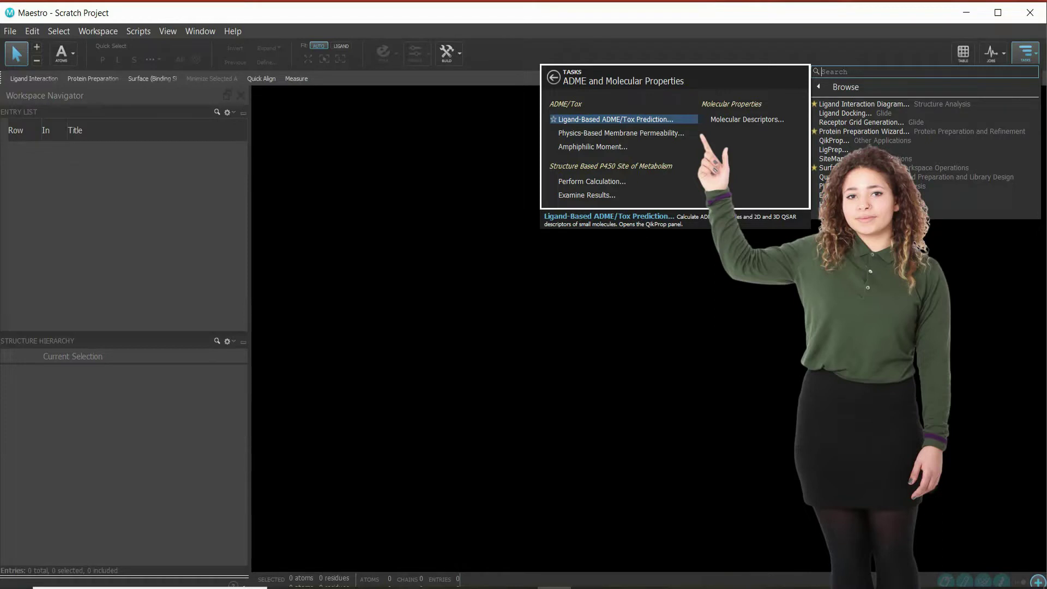
# Launch QikProp from the Ligand-Based ADME/Tox Prediction task in the Tasks browser
pyautogui.press('Return')
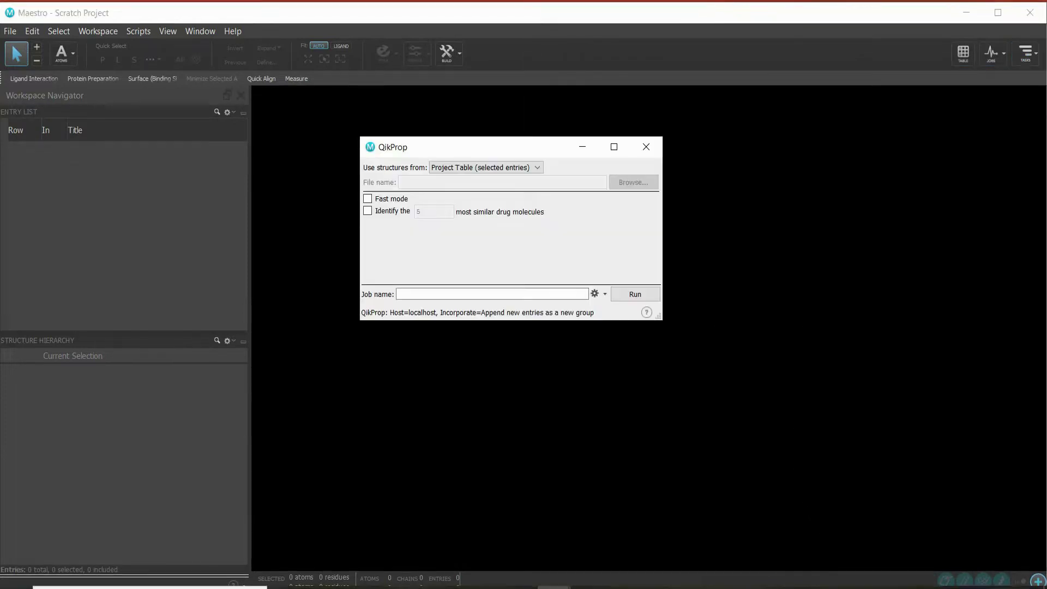
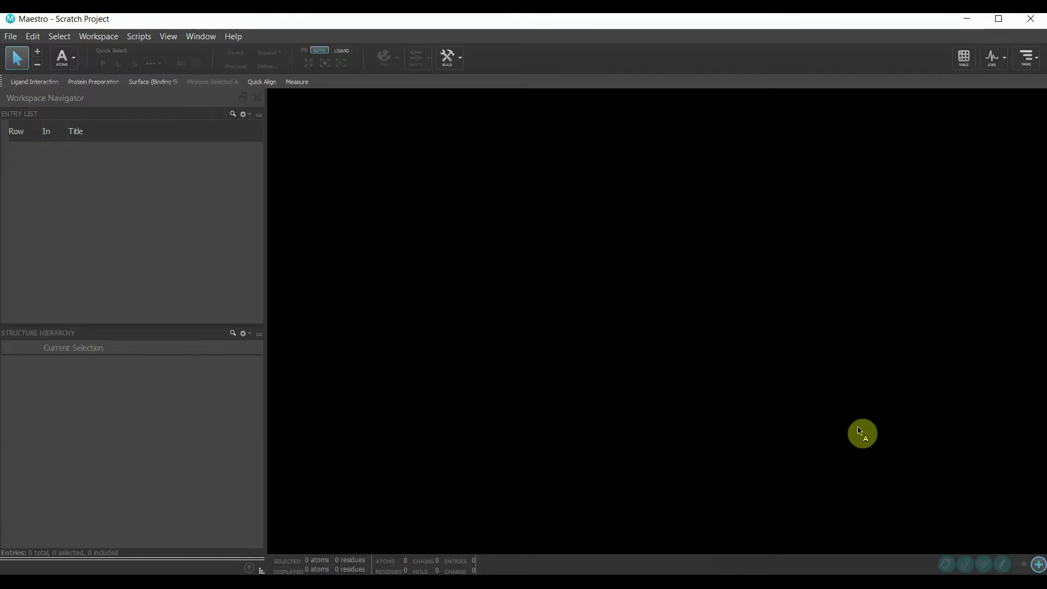
# Import (-)-epicatechin.sdf from the DIETARY FLAVONOIDS folder into the project as entry 72276
pyautogui.click(11, 36)
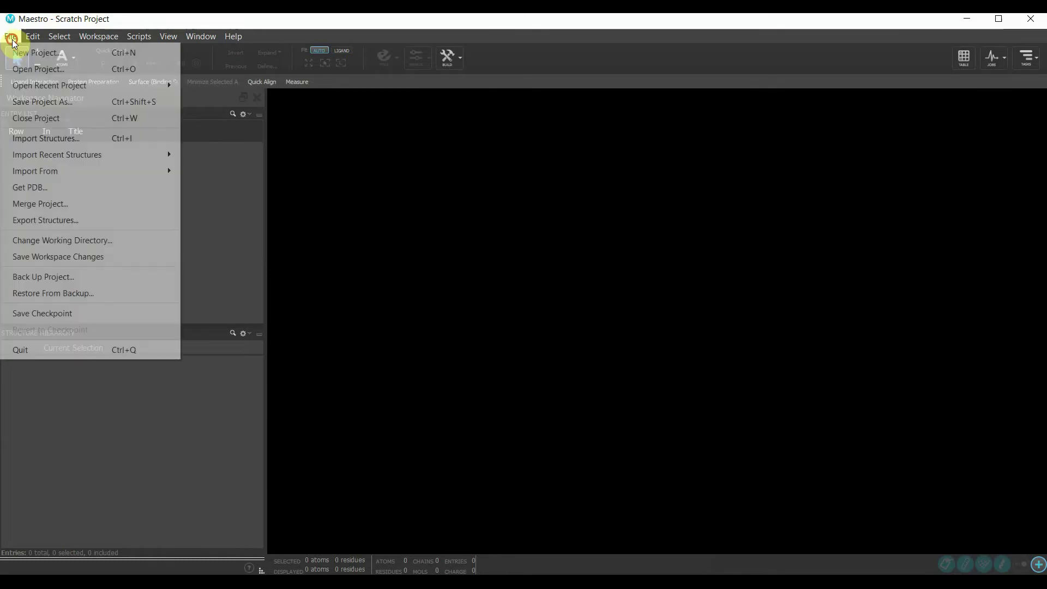
pyautogui.click(62, 140)
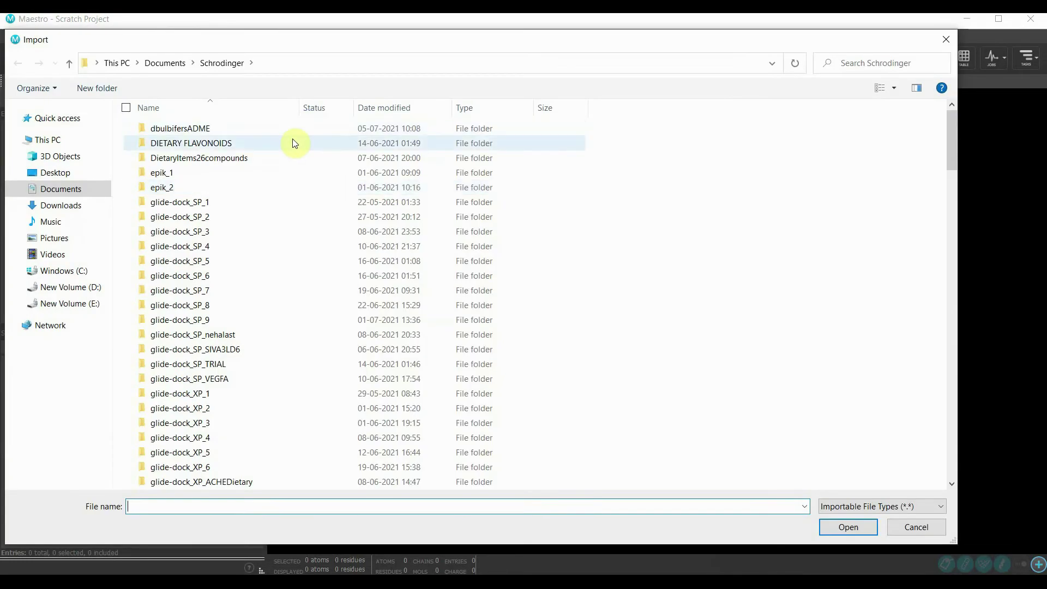
pyautogui.doubleClick(296, 141)
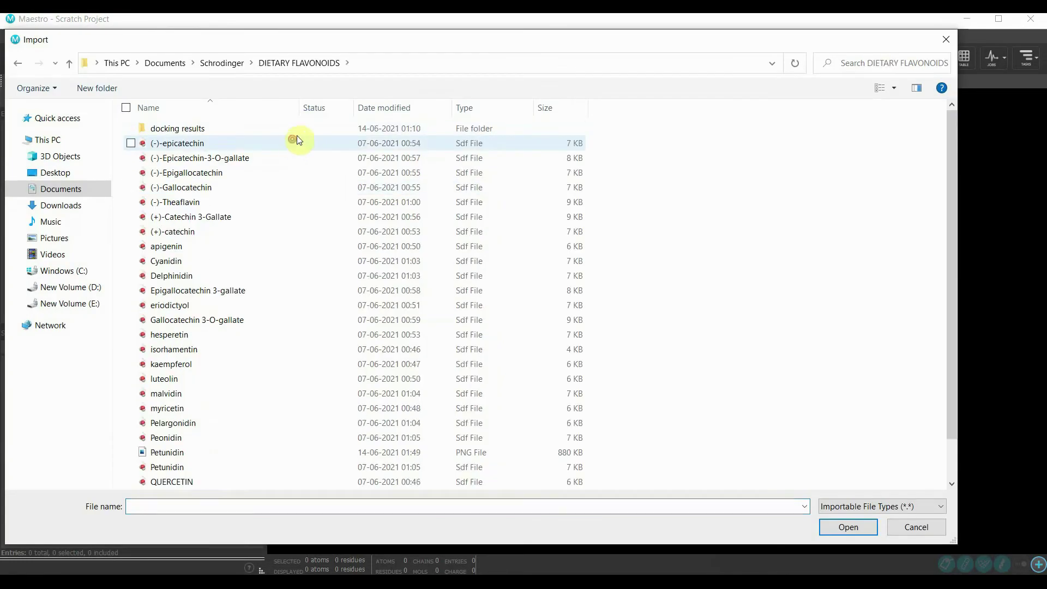
pyautogui.click(545, 143)
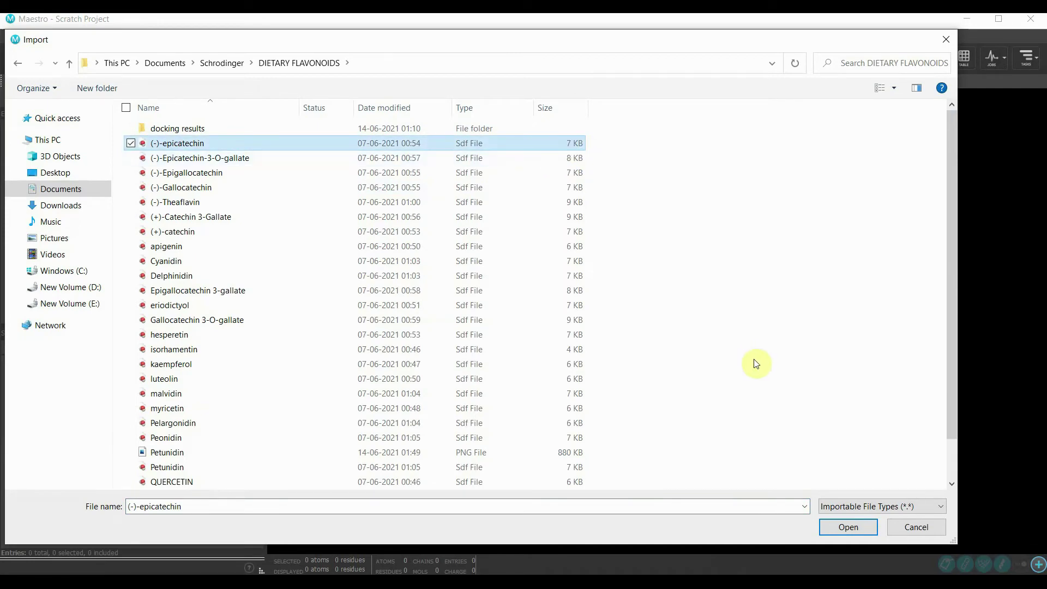
pyautogui.click(842, 527)
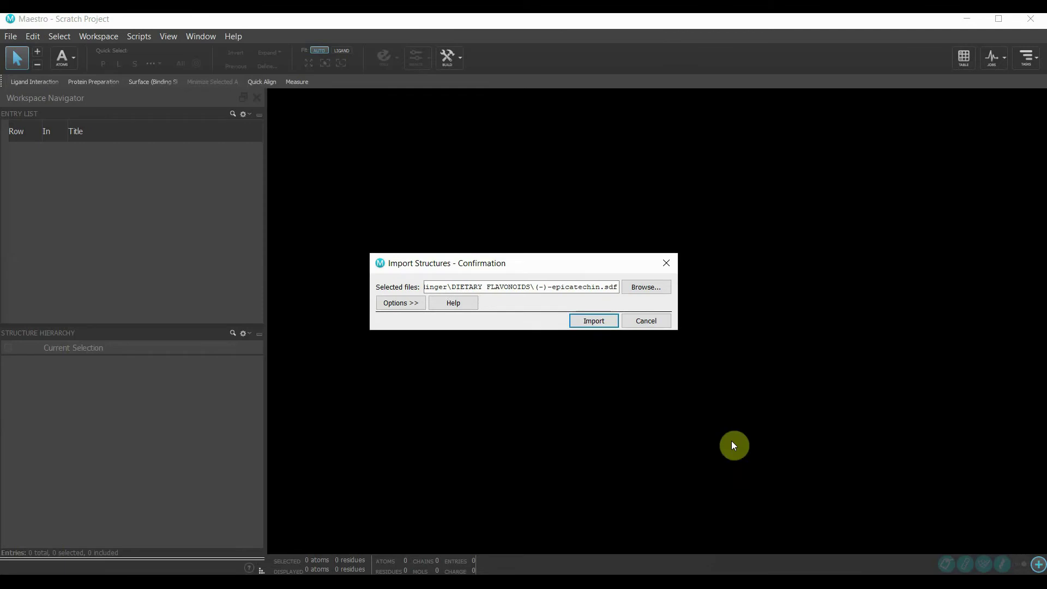
pyautogui.click(602, 321)
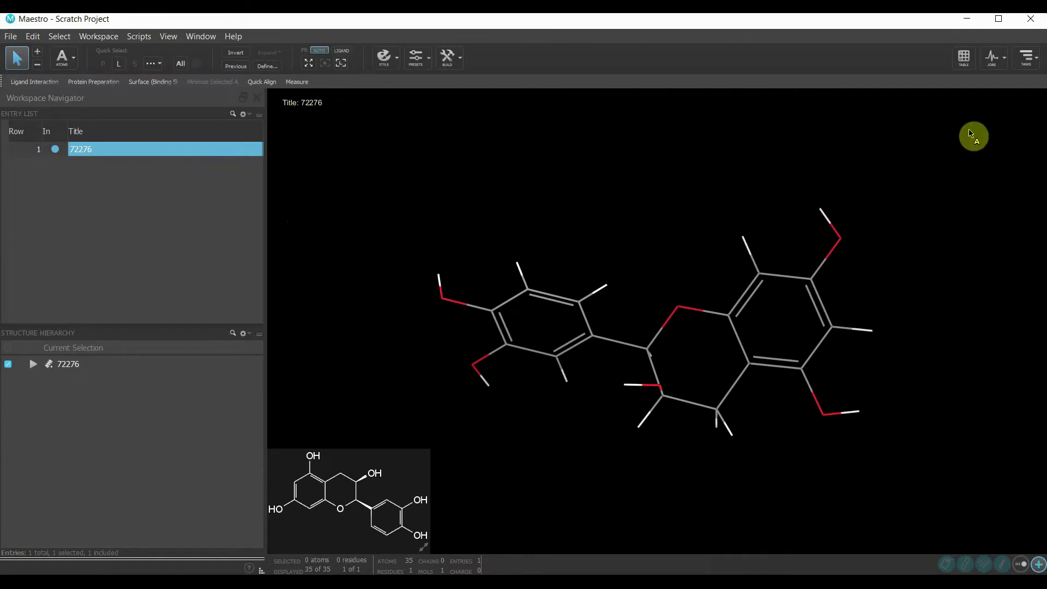
pyautogui.click(1024, 55)
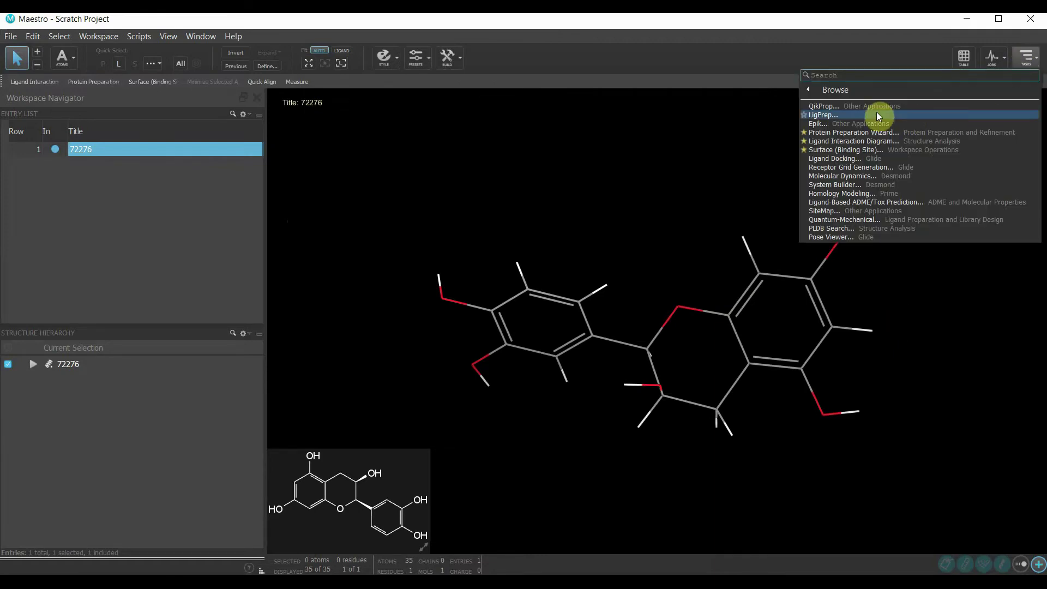
# Run QikProp as job test_1 with Fast mode and the 5 most similar drug molecules identified
pyautogui.click(823, 107)
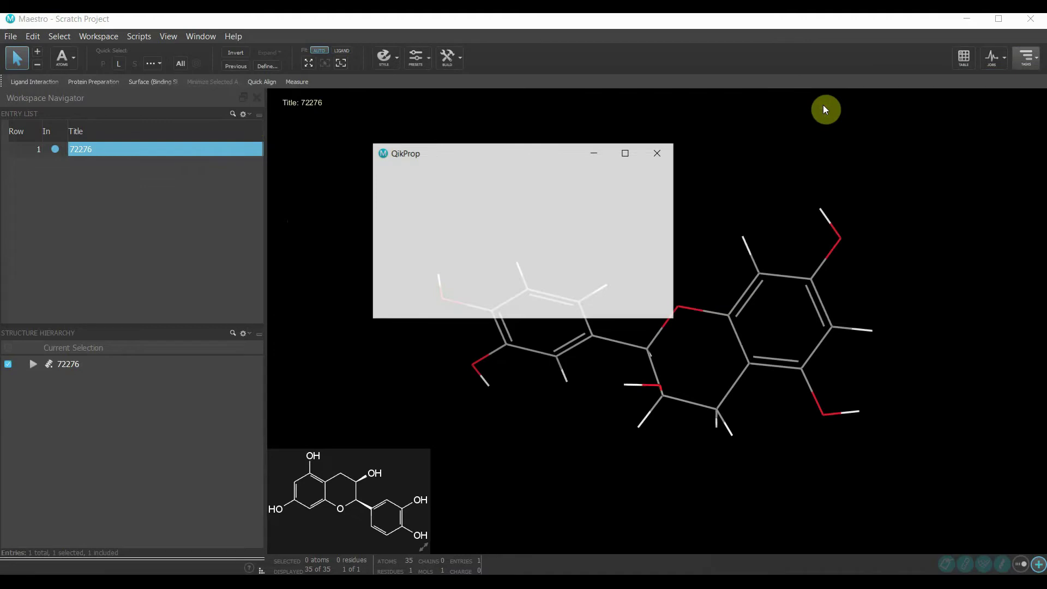
pyautogui.moveTo(551, 157); pyautogui.dragTo(608, 140)
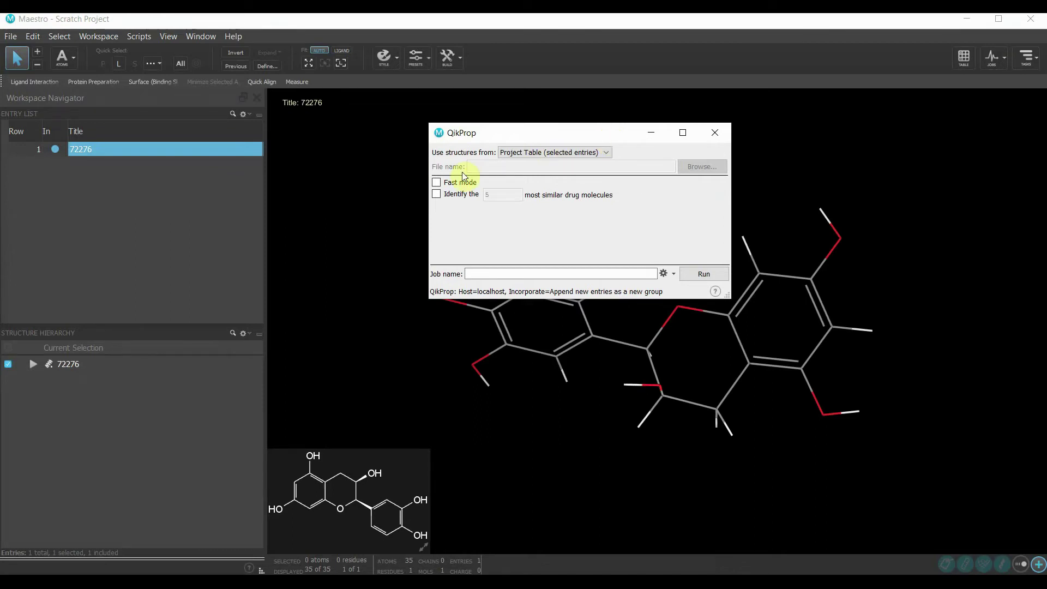
pyautogui.click(436, 184)
pyautogui.click(436, 196)
pyautogui.click(564, 272)
pyautogui.write('test')
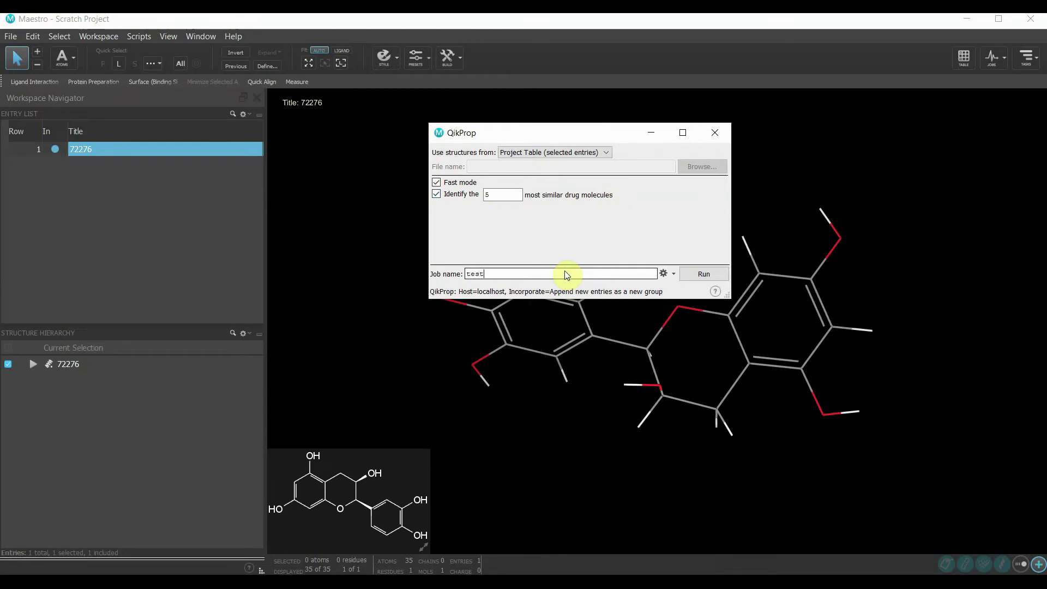
pyautogui.write('_1')
pyautogui.click(703, 277)
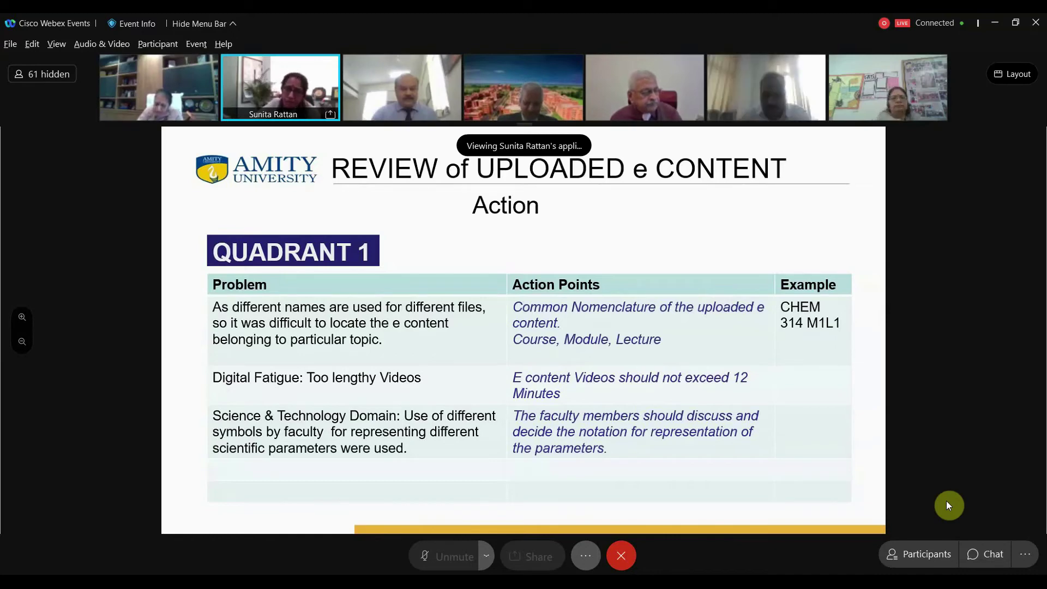
# Raise the volume, paste the meeting-slide screenshot into the Outlook draft, and minimize Outlook
pyautogui.press('XF86AudioRaiseVolume')
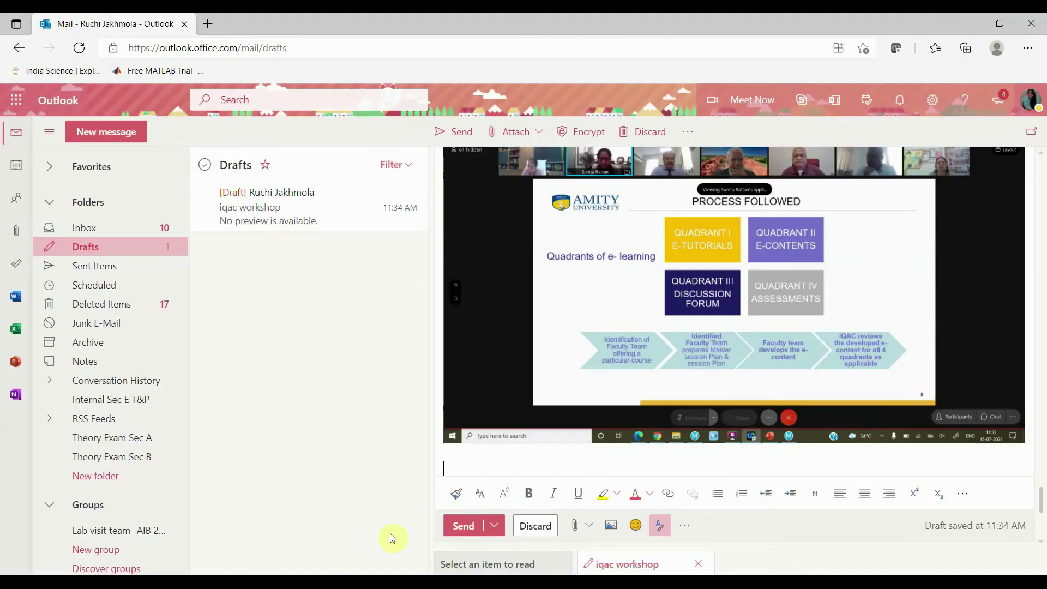
pyautogui.hotkey('ctrl', 'v')
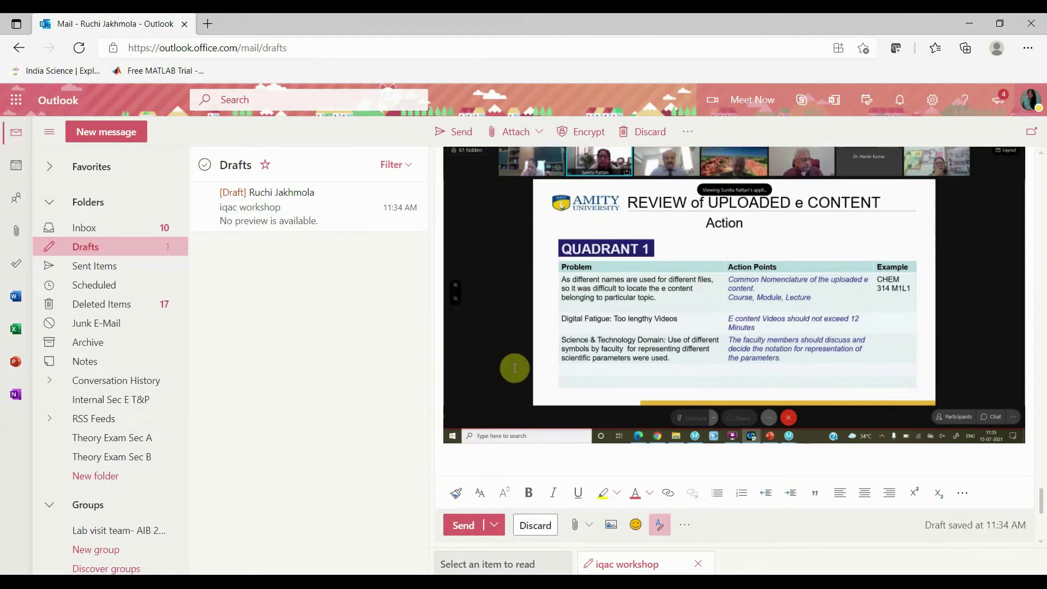
pyautogui.click(972, 25)
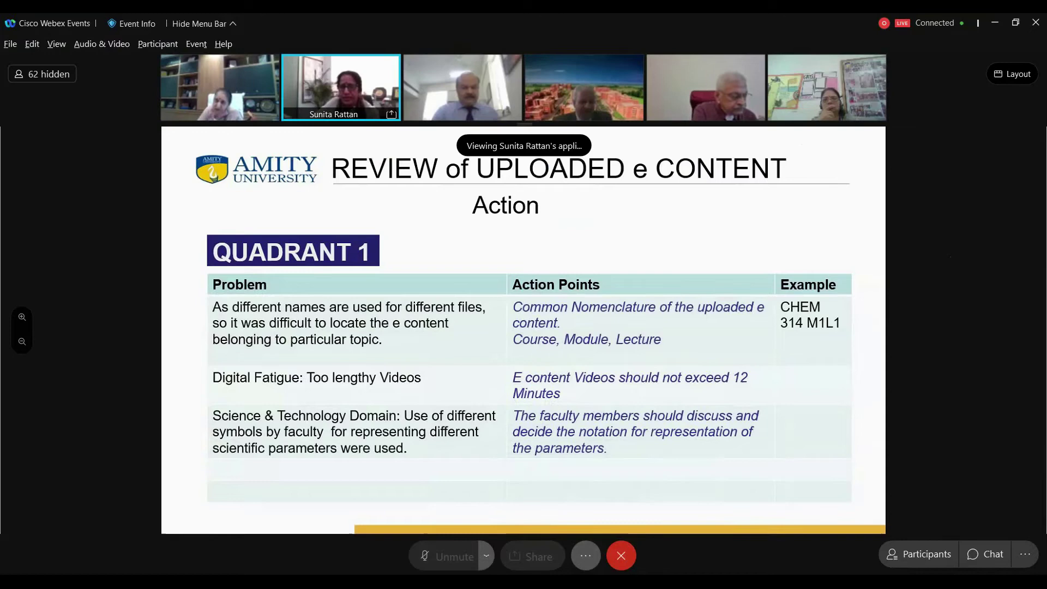
# Bring the QikProp and Maestro windows forward and minimize the Webex meeting
pyautogui.moveTo(638, 573)
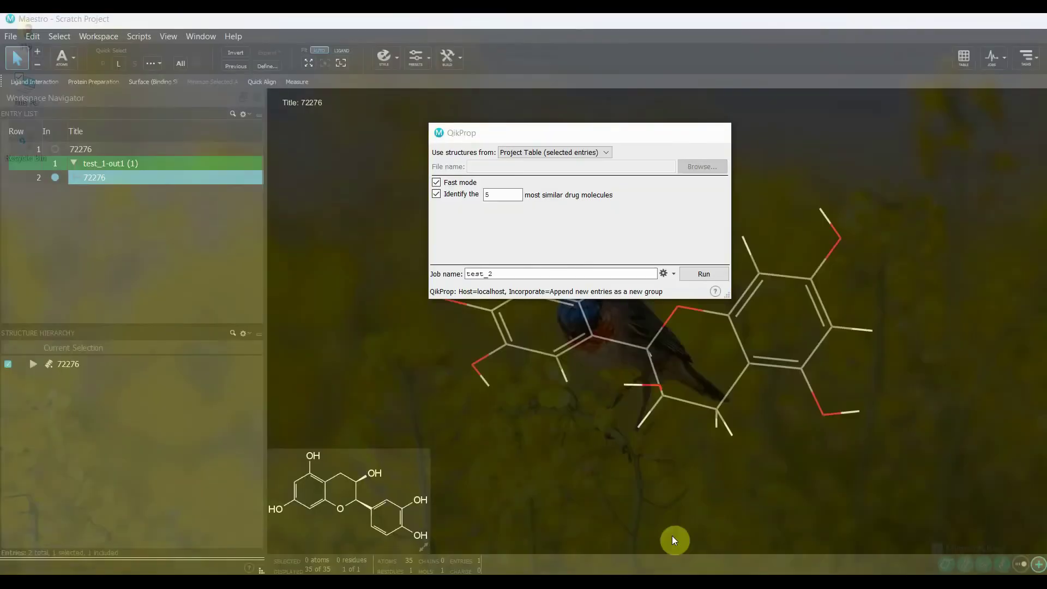
pyautogui.click(671, 535)
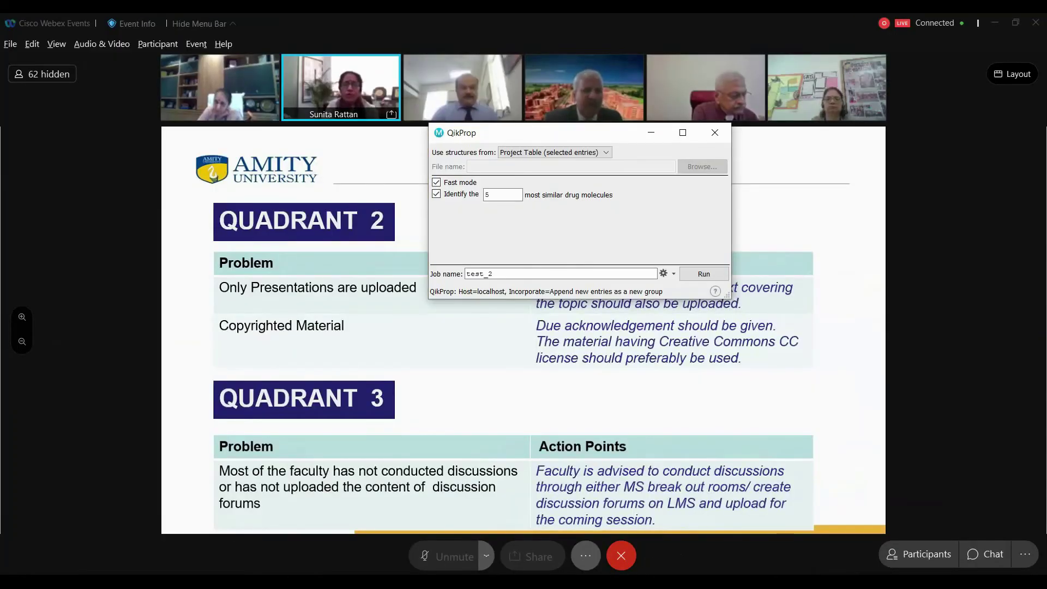
pyautogui.moveTo(627, 573)
pyautogui.click(561, 512)
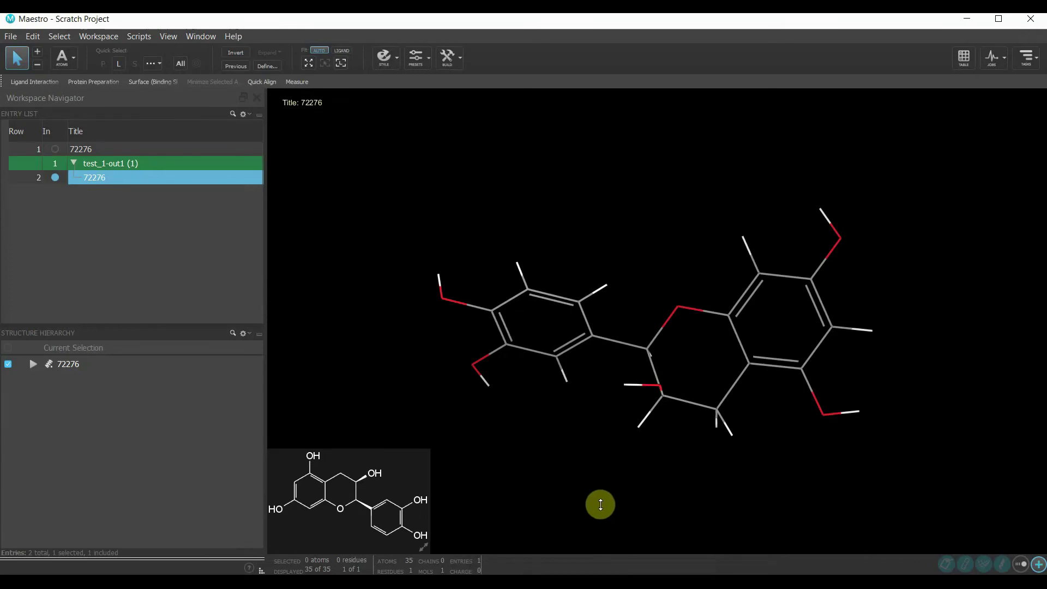
pyautogui.hotkey('alt', 'Tab')
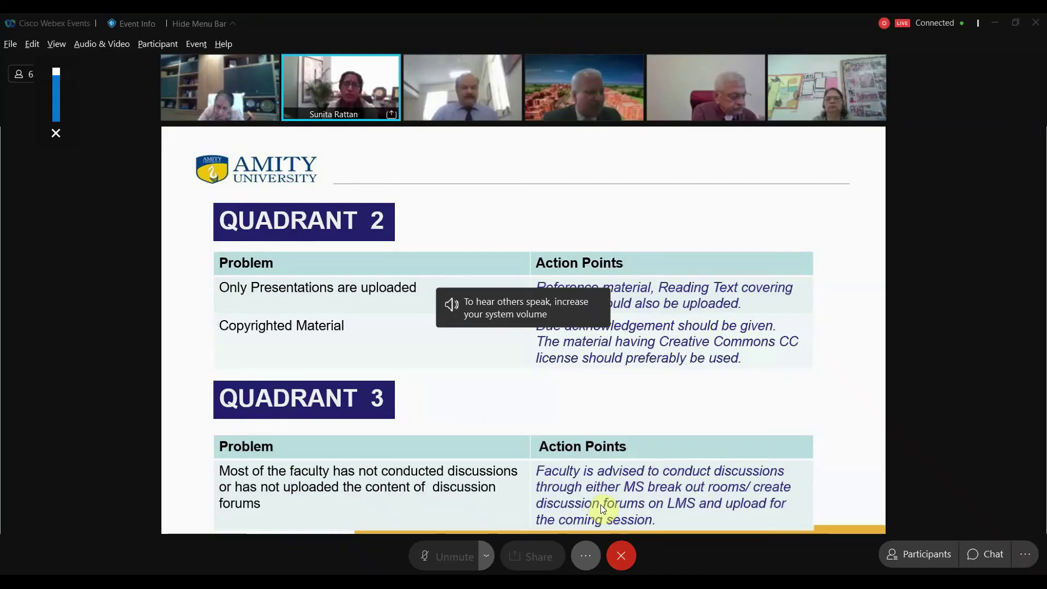
pyautogui.click(990, 21)
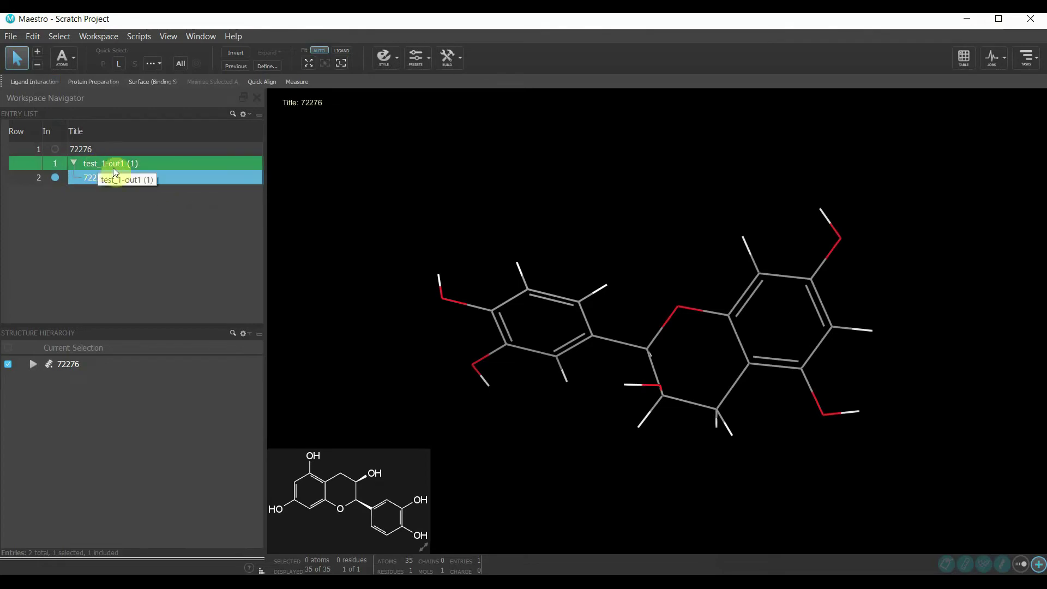
# Open the Project Table and scroll through the QikProp property columns for entry 72276
pyautogui.click(992, 64)
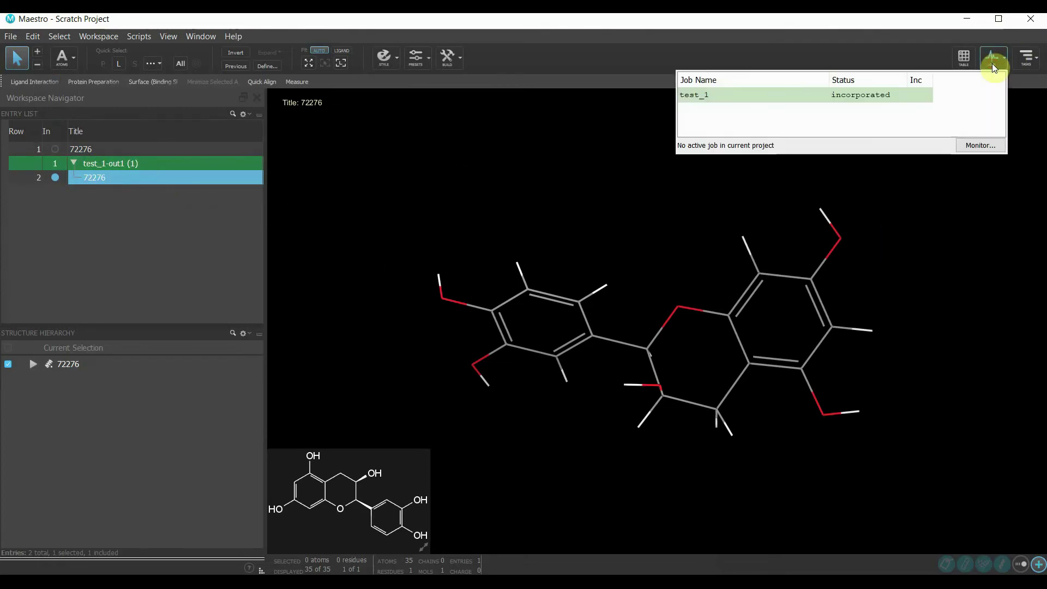
pyautogui.click(964, 58)
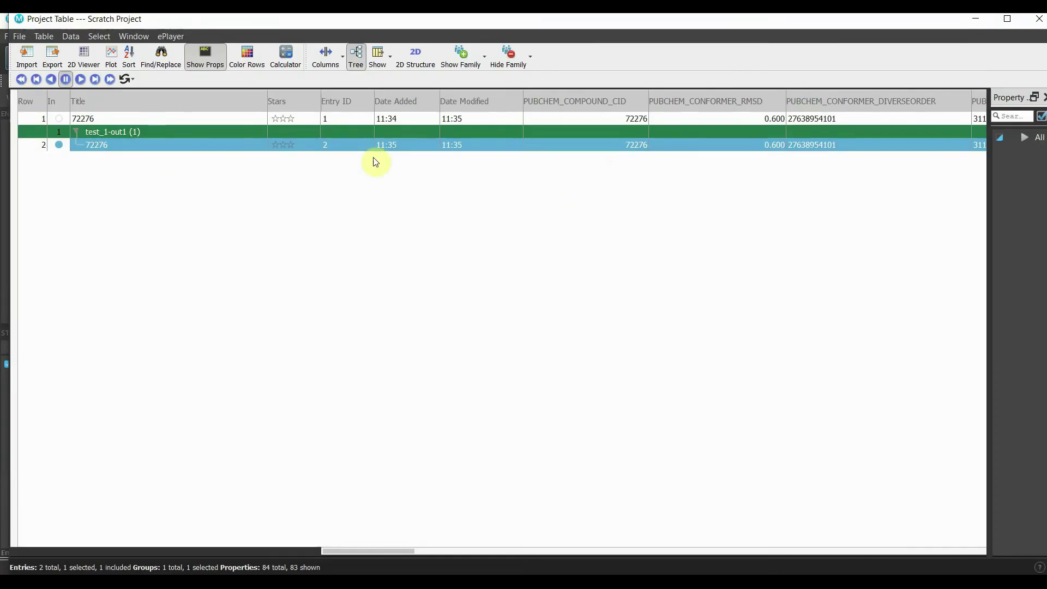
pyautogui.hscroll(5, 648, 166)
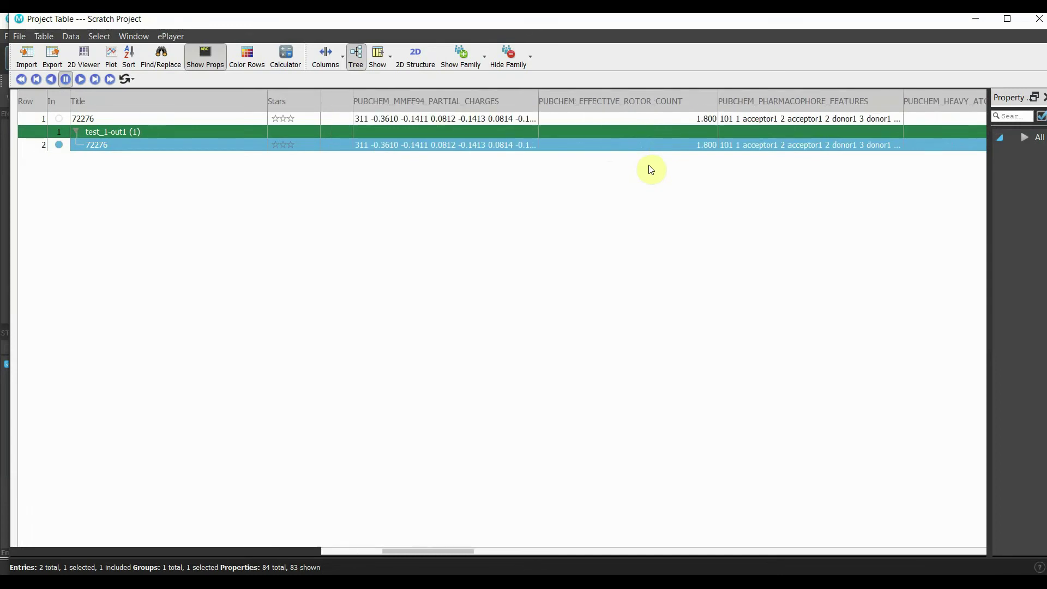
pyautogui.hscroll(3, 650, 169)
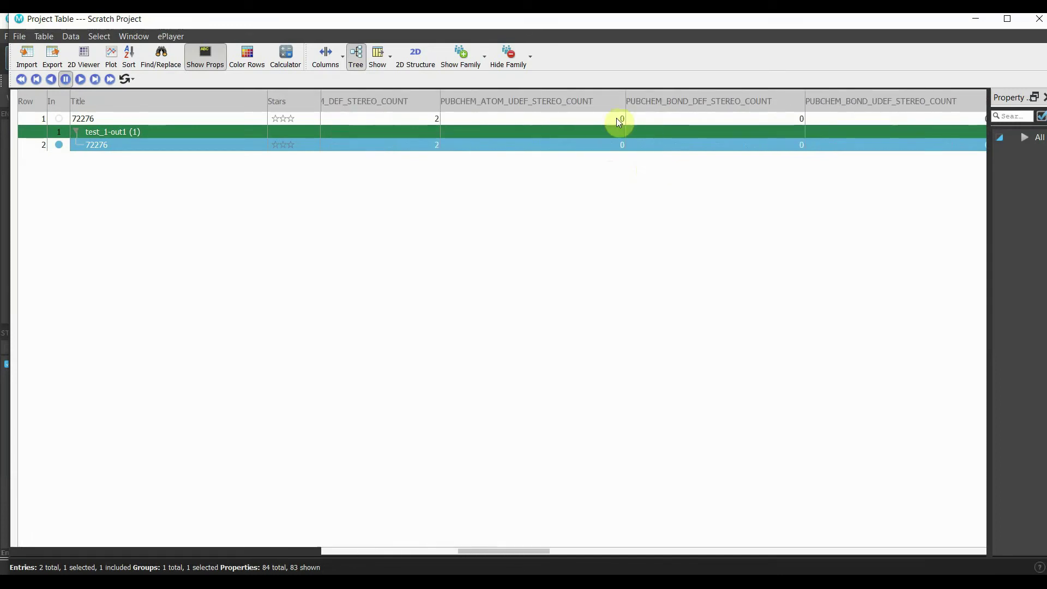
pyautogui.hscroll(3, 774, 113)
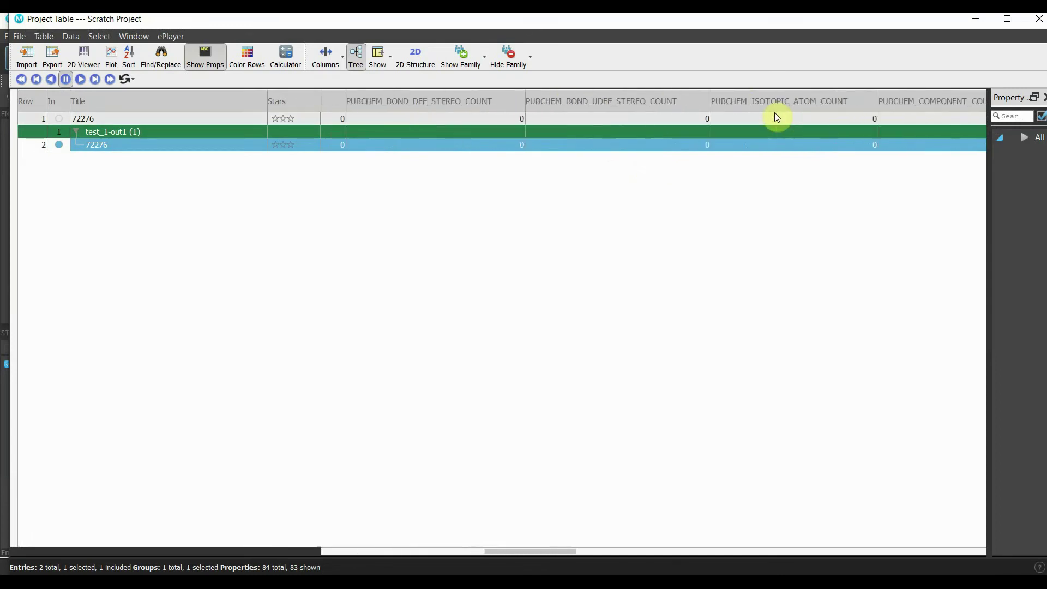
pyautogui.hscroll(5, 776, 117)
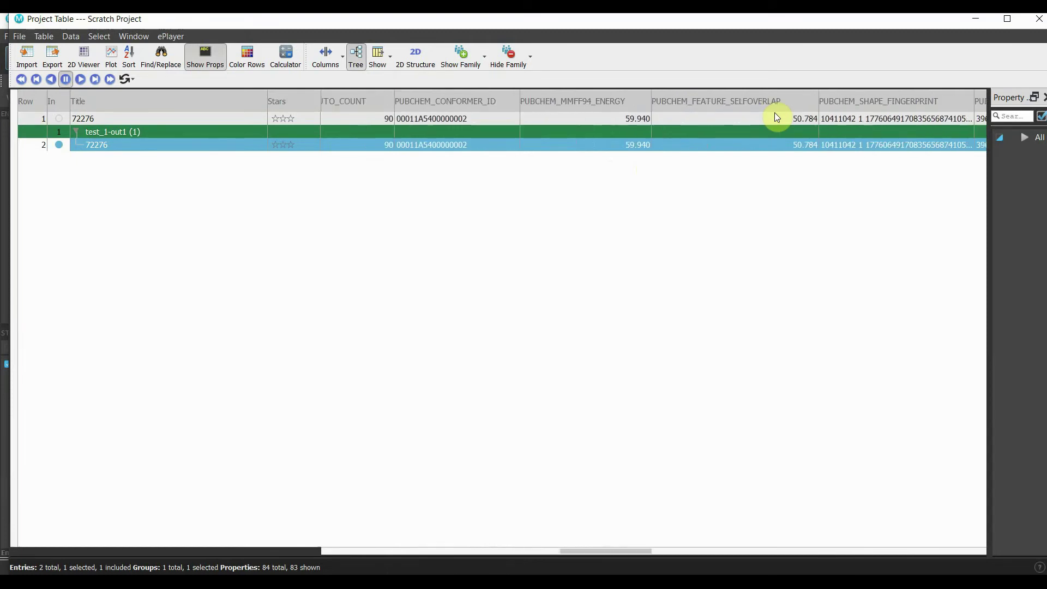
pyautogui.hscroll(5, 775, 115)
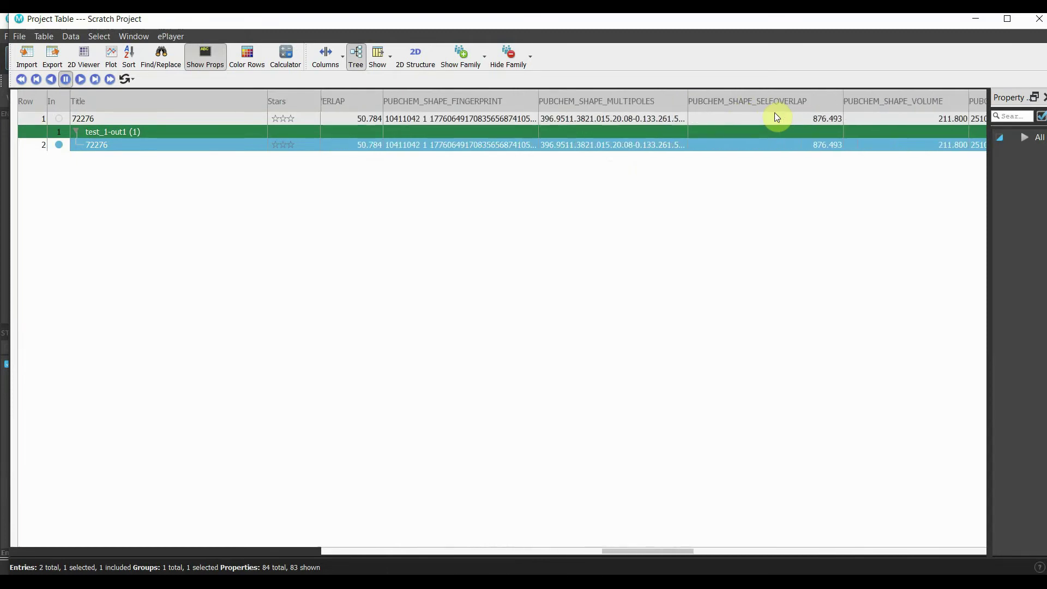
pyautogui.hscroll(5, 776, 117)
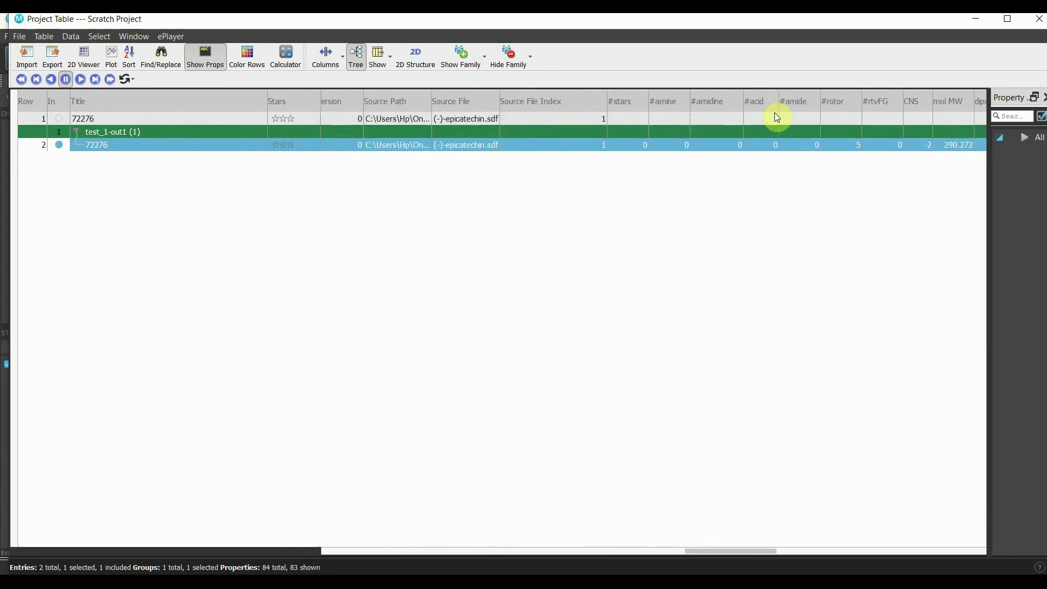
pyautogui.hscroll(5, 776, 117)
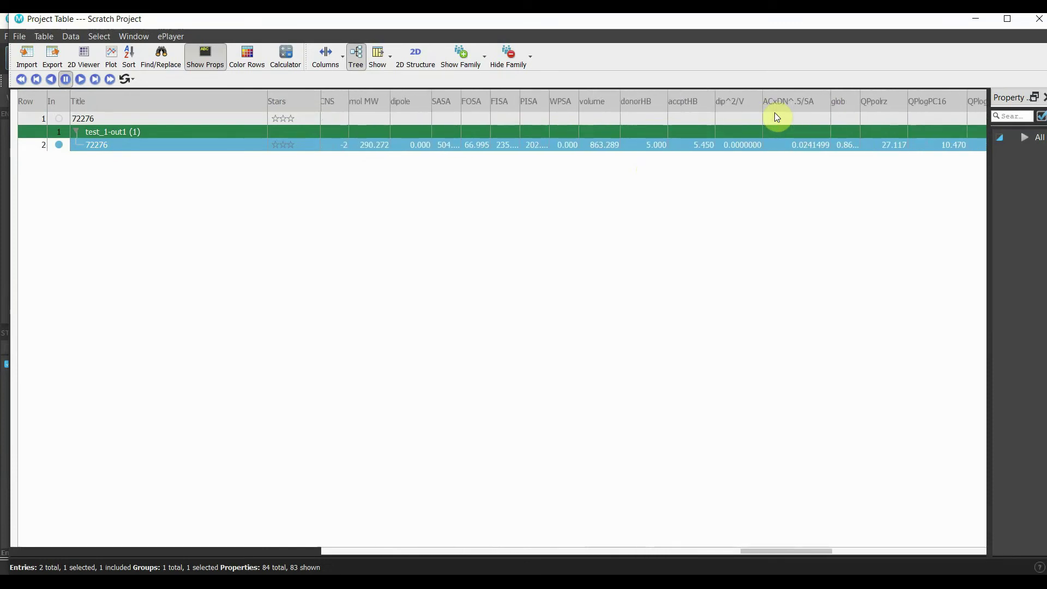
pyautogui.hscroll(6, 776, 116)
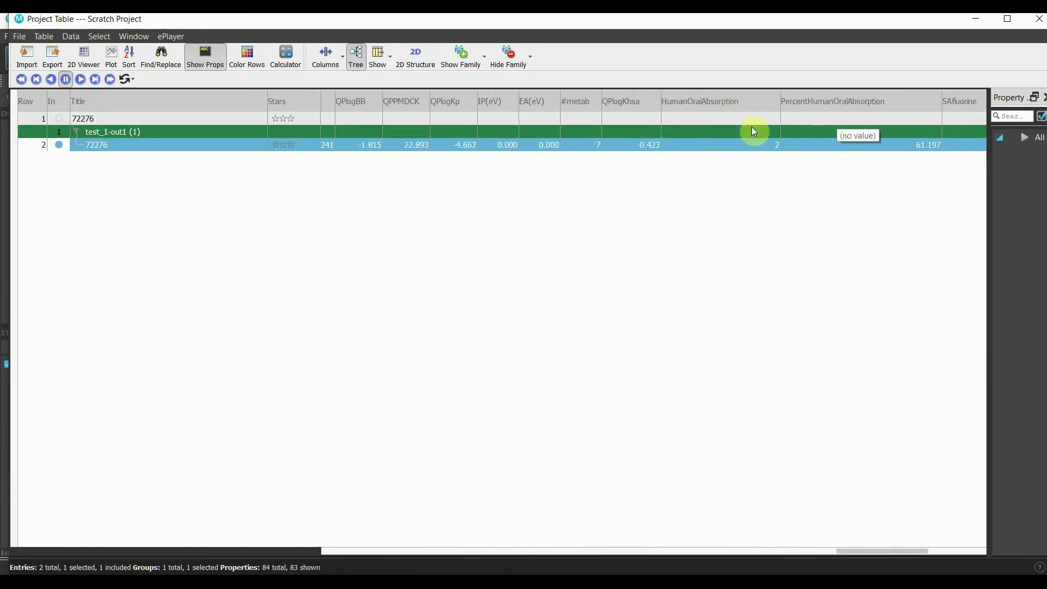
pyautogui.hscroll(4, 429, 129)
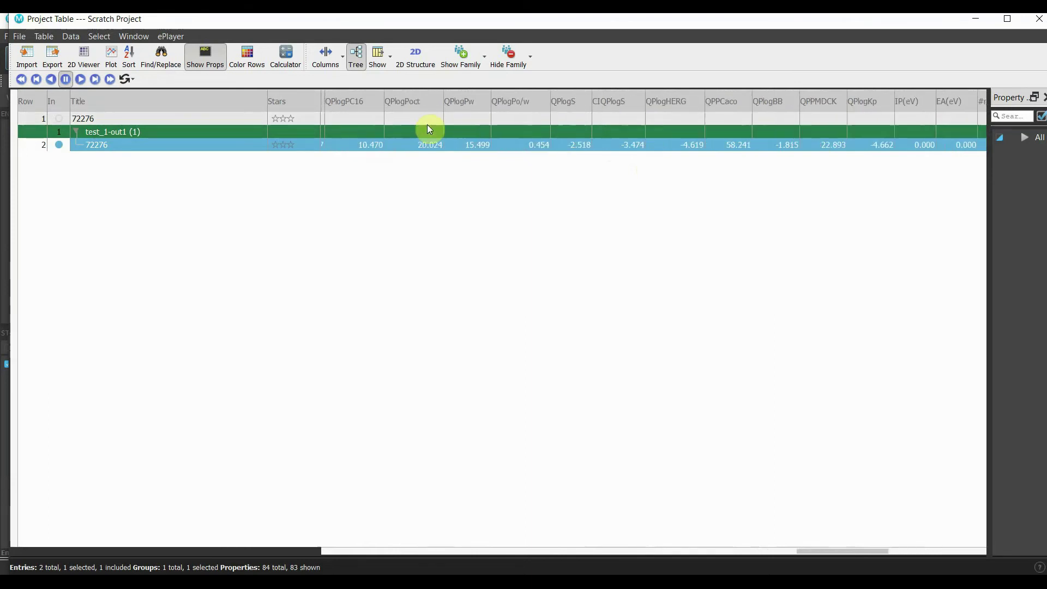
pyautogui.hscroll(2, 429, 129)
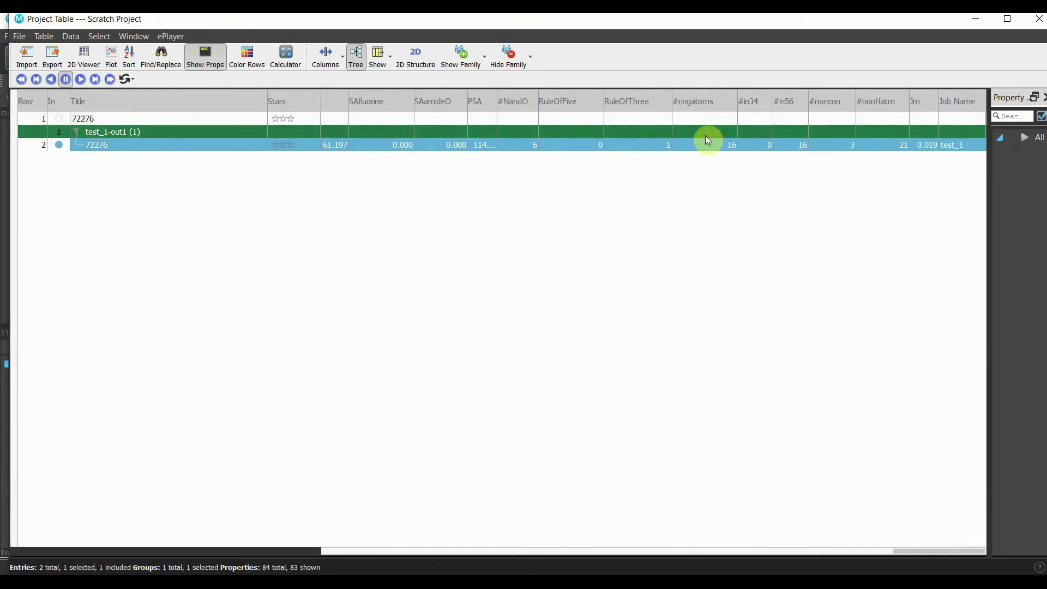
pyautogui.hscroll(-10, 707, 140)
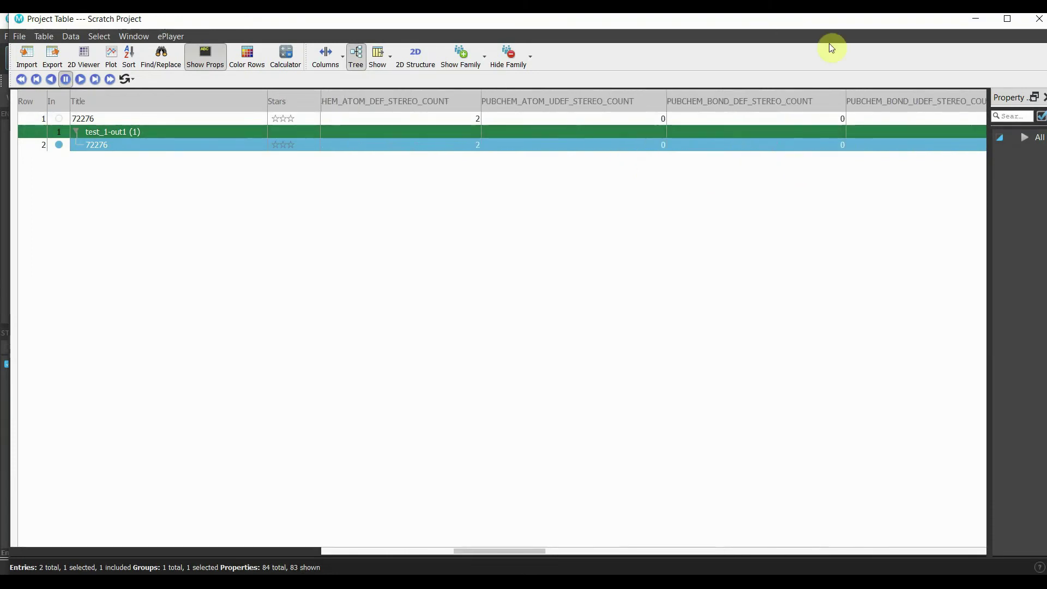
# Close the Project Table and show job test_1's test_1.out report in a maximized Job Monitor
pyautogui.click(1039, 20)
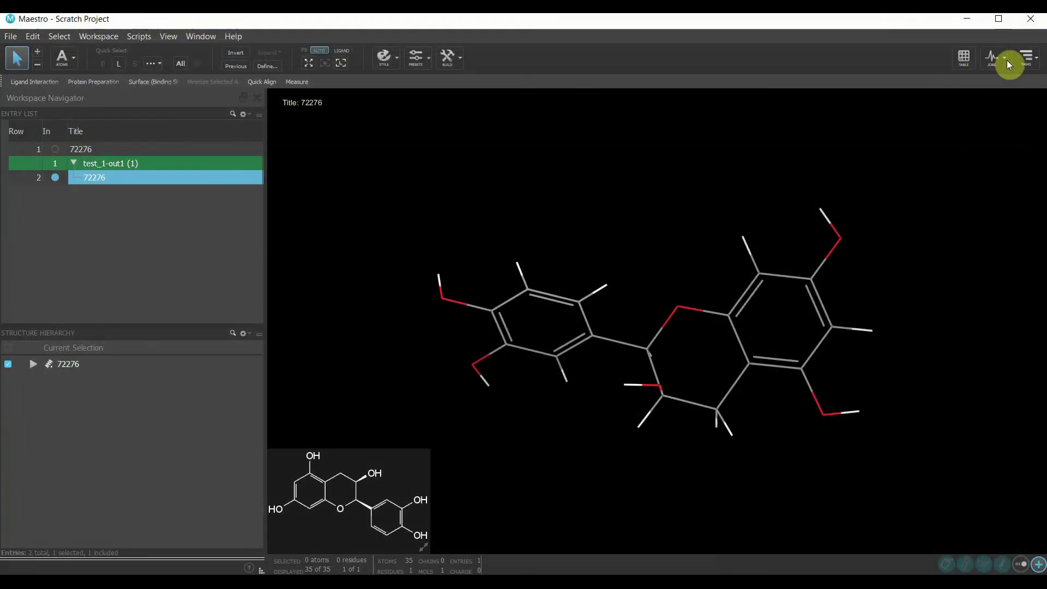
pyautogui.click(1003, 60)
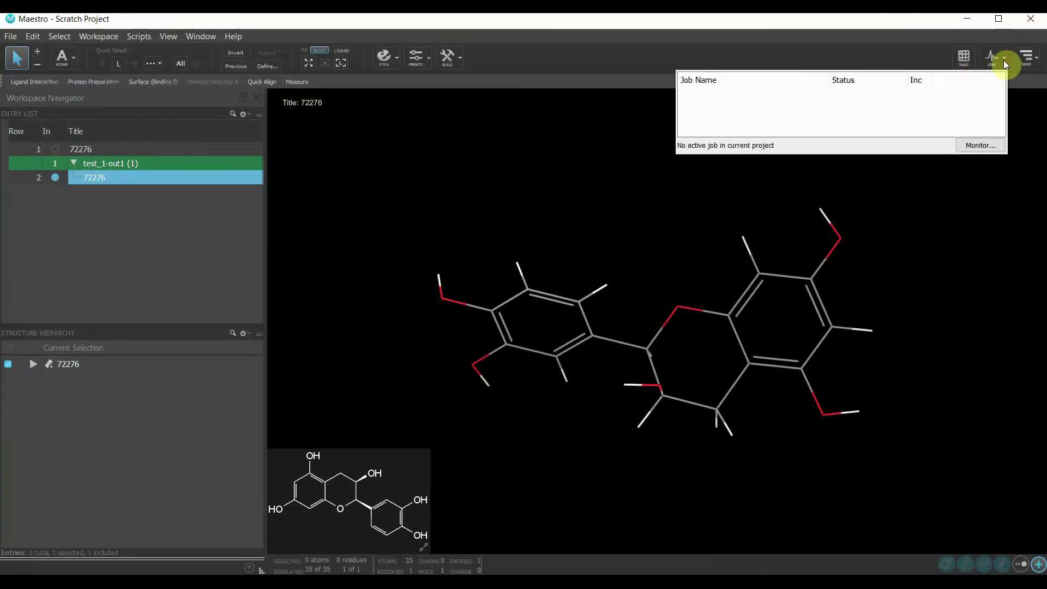
pyautogui.click(983, 146)
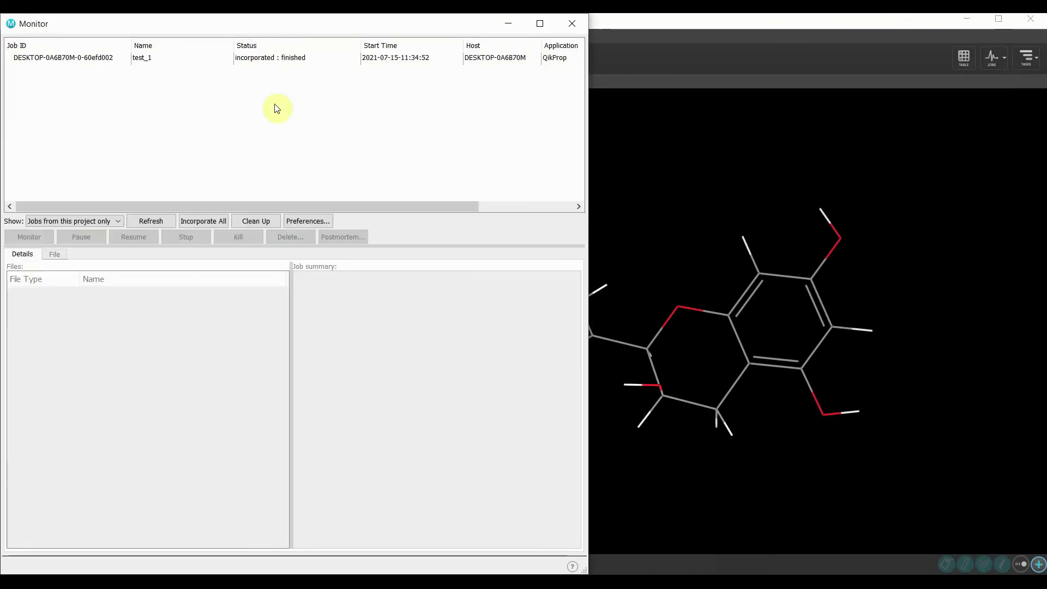
pyautogui.click(294, 63)
pyautogui.doubleClick(295, 61)
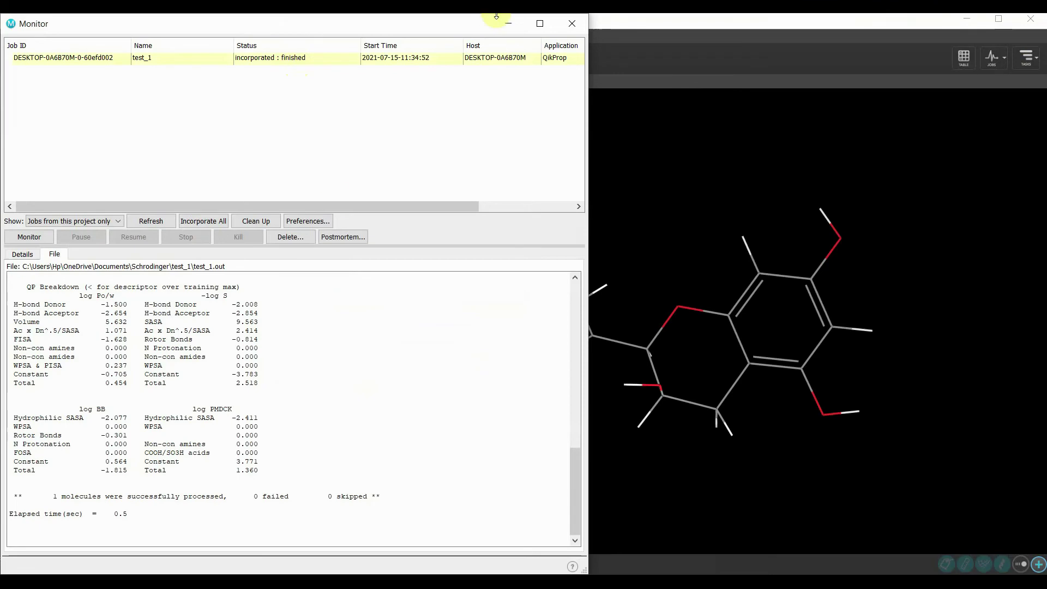
pyautogui.click(539, 24)
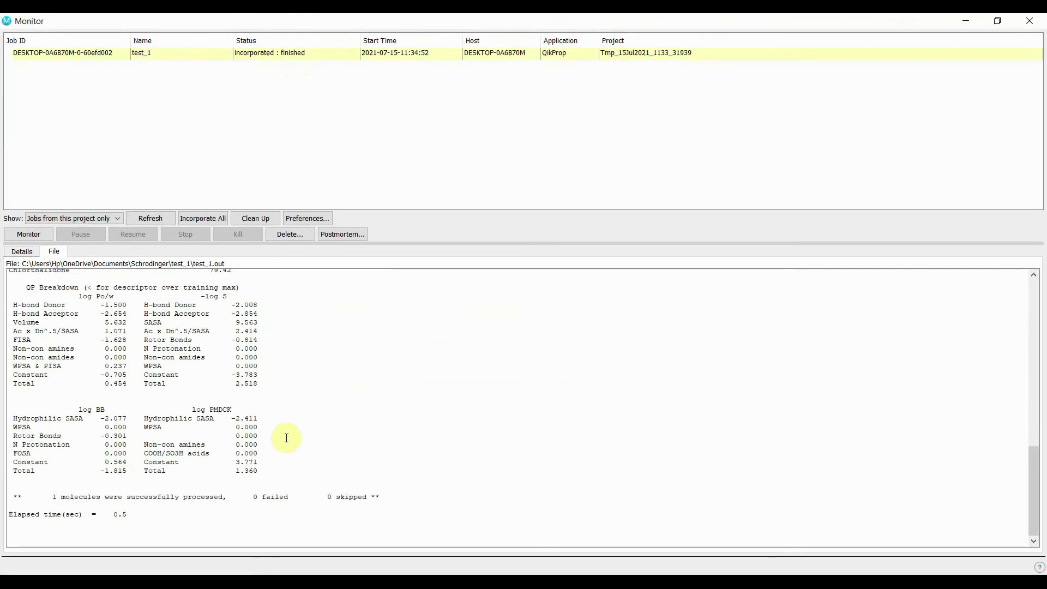
# Scroll test_1.out to the predictions: MW 290.272, 0 Rule of 5 violations, 61% oral absorption
pyautogui.scroll(6, 131, 398)
pyautogui.scroll(15, 132, 398)
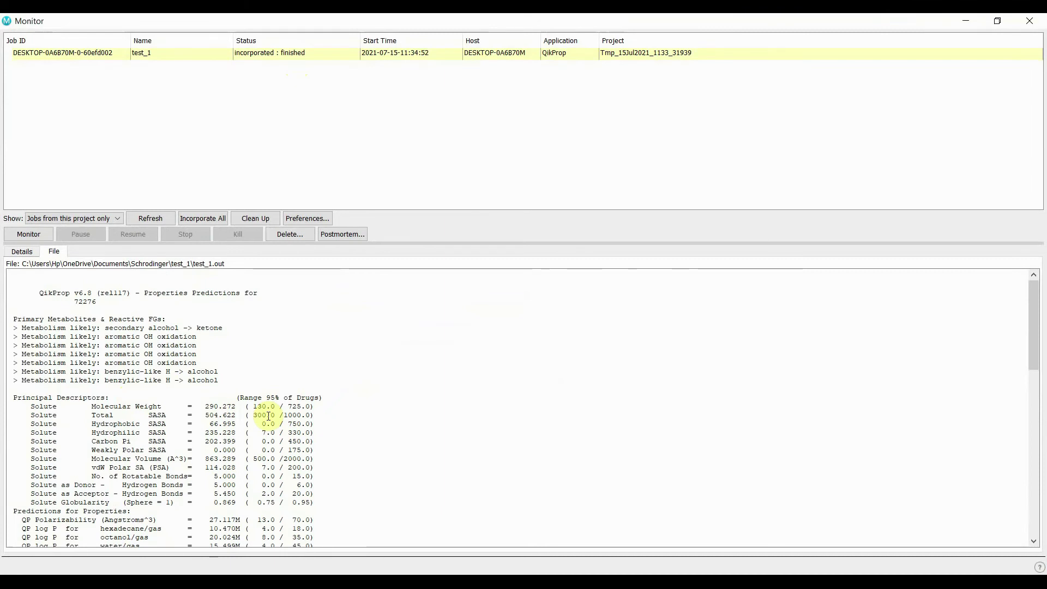
pyautogui.scroll(-1, 268, 416)
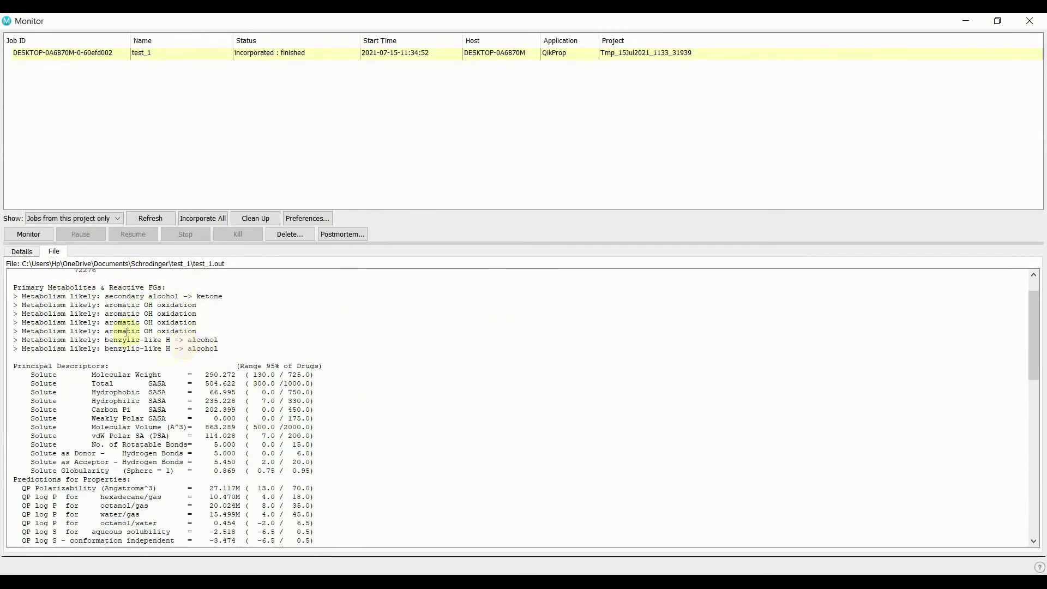
pyautogui.scroll(1, 189, 334)
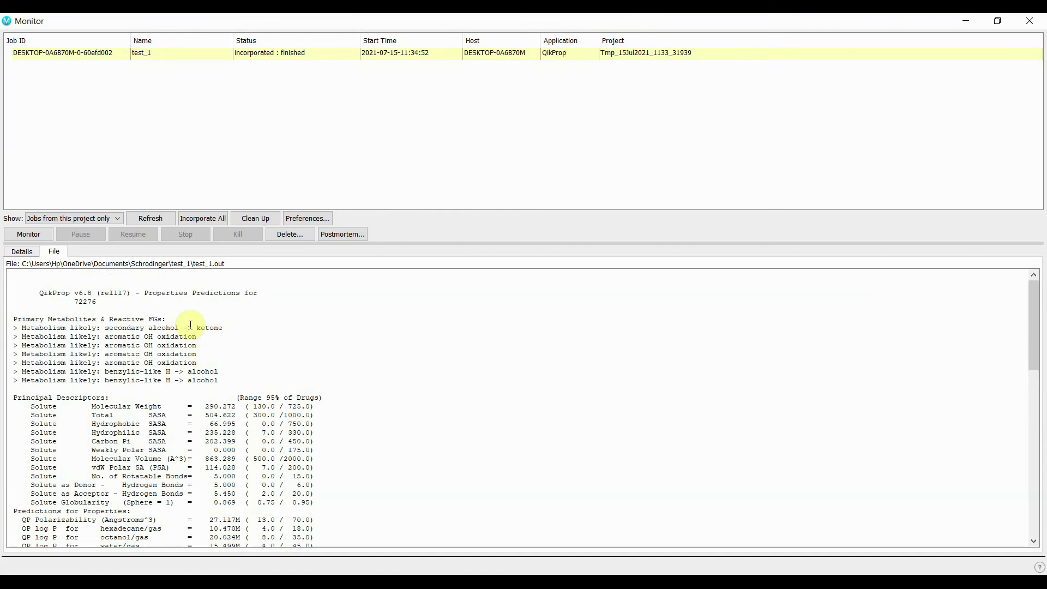
pyautogui.scroll(-4, 122, 370)
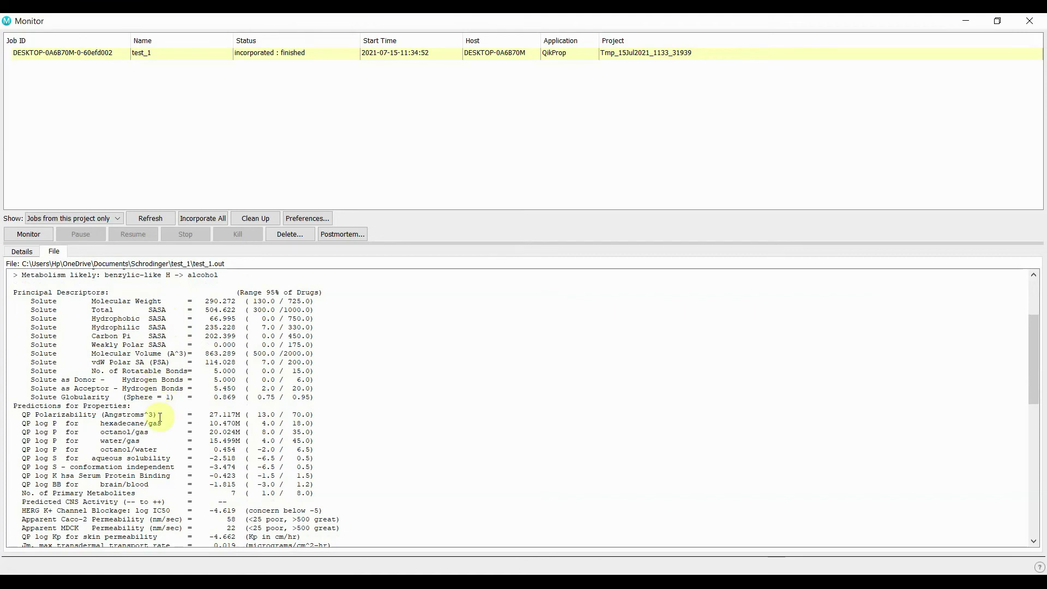
pyautogui.scroll(-3, 164, 443)
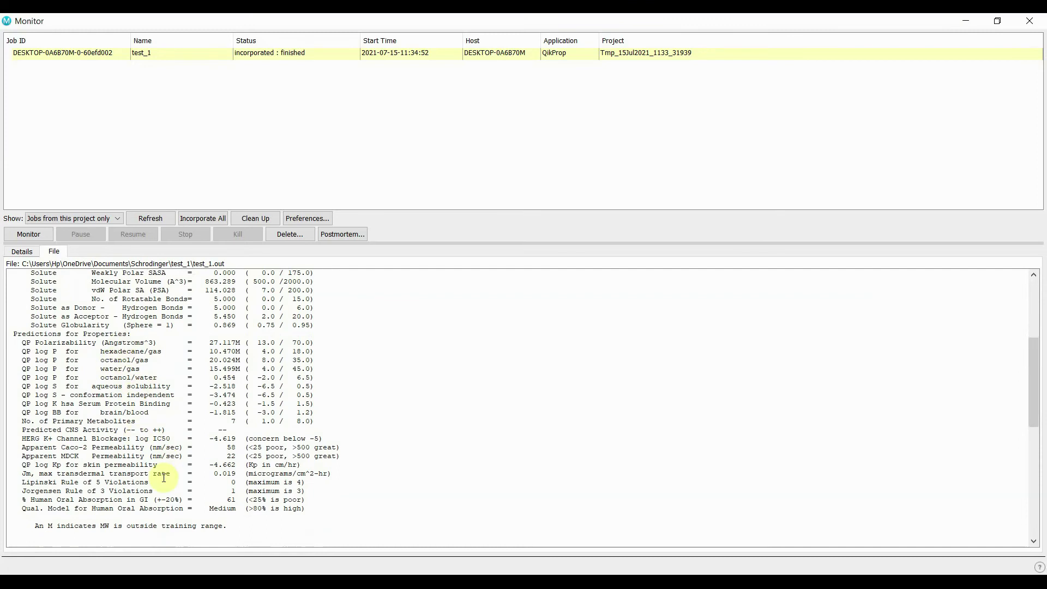
pyautogui.moveTo(16, 336); pyautogui.dragTo(320, 507)
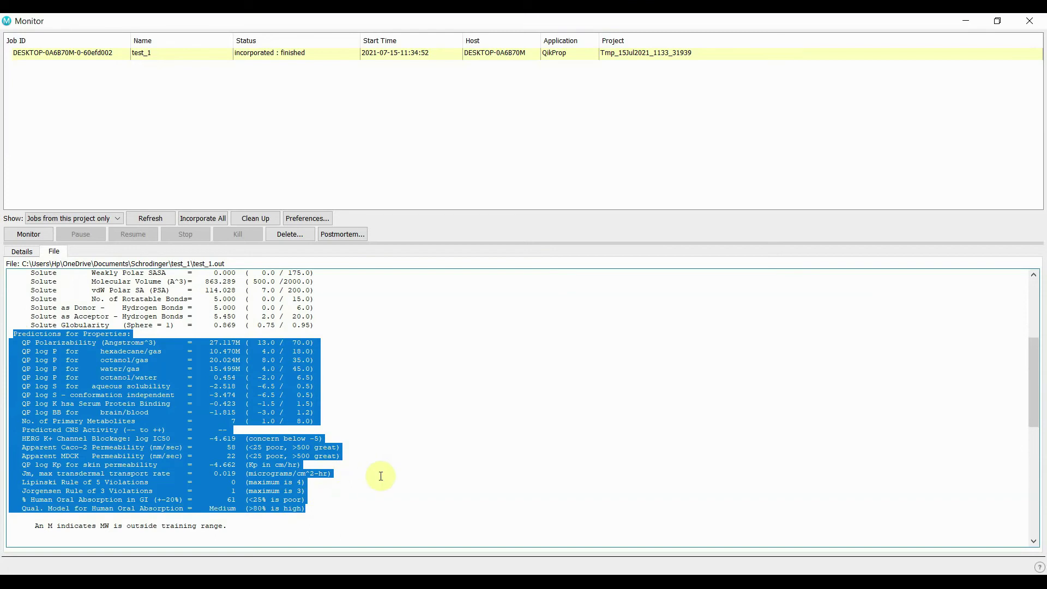
pyautogui.click(380, 476)
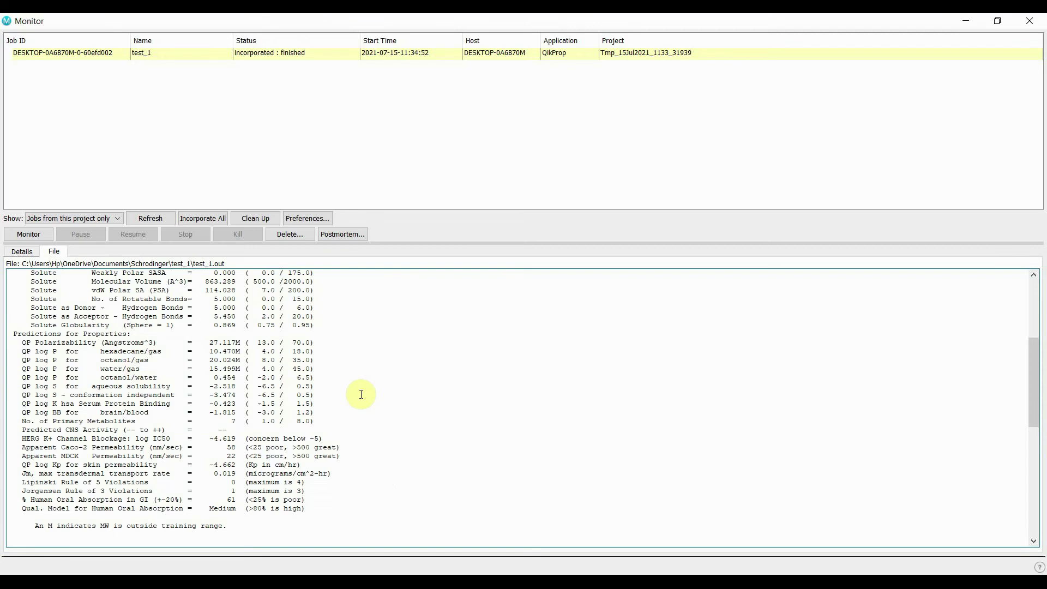
pyautogui.scroll(-1, 361, 394)
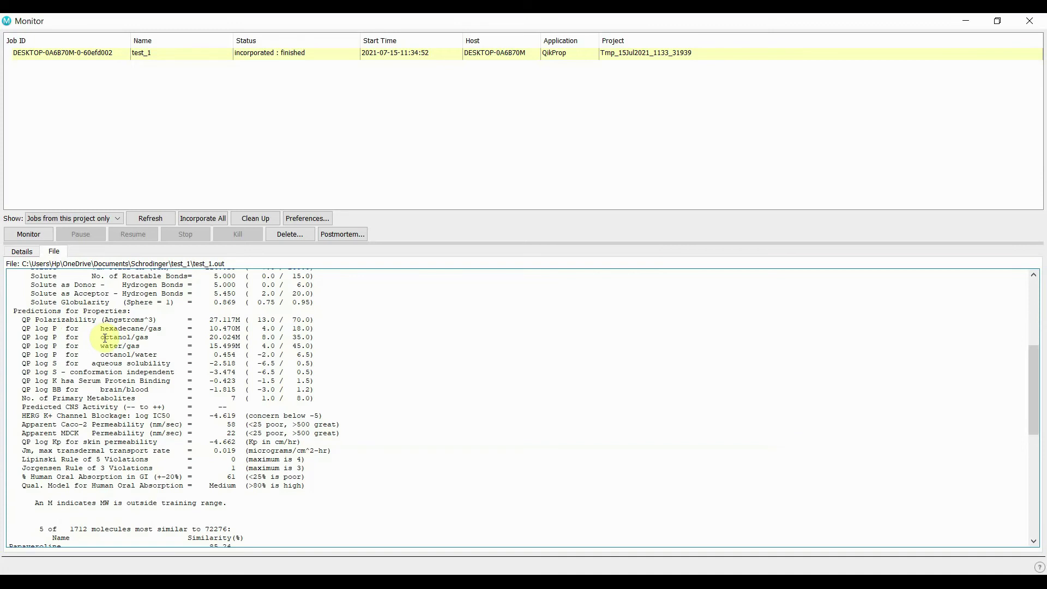
pyautogui.moveTo(104, 337); pyautogui.dragTo(145, 345)
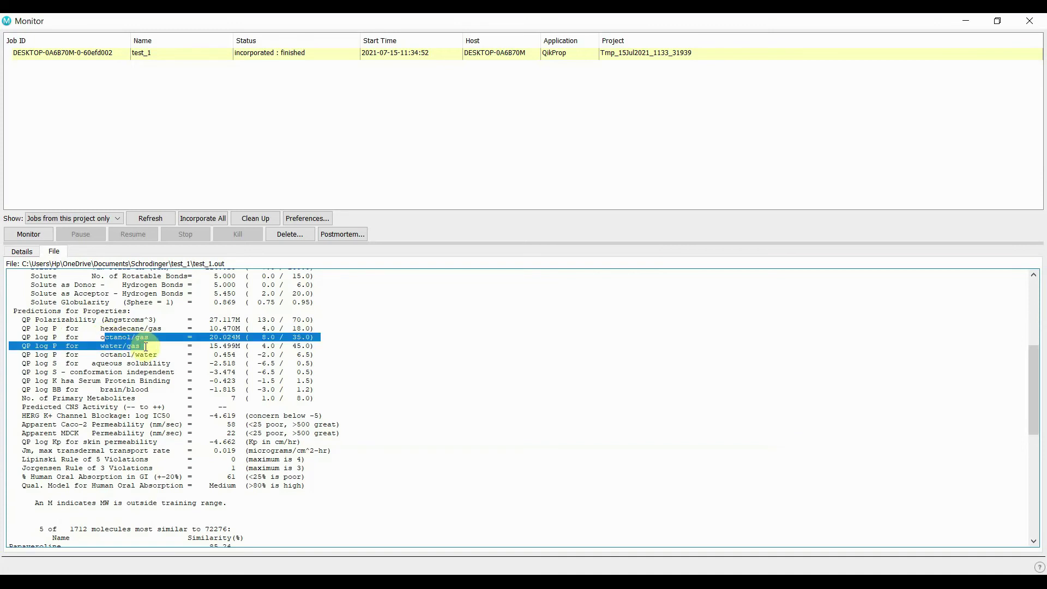
pyautogui.click(137, 347)
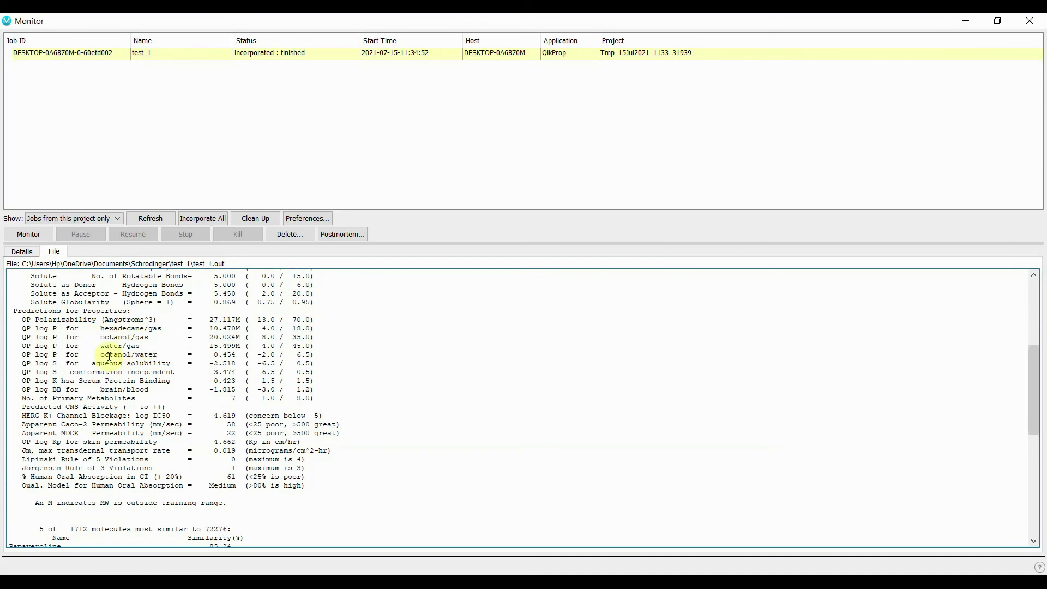
pyautogui.moveTo(97, 358); pyautogui.dragTo(164, 357)
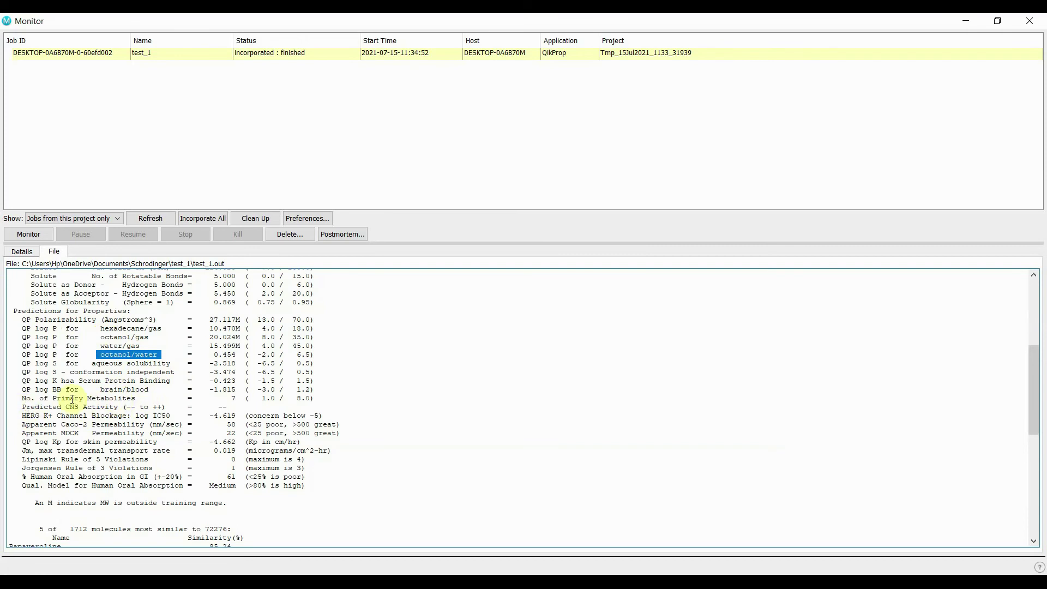
pyautogui.moveTo(50, 400); pyautogui.dragTo(316, 400)
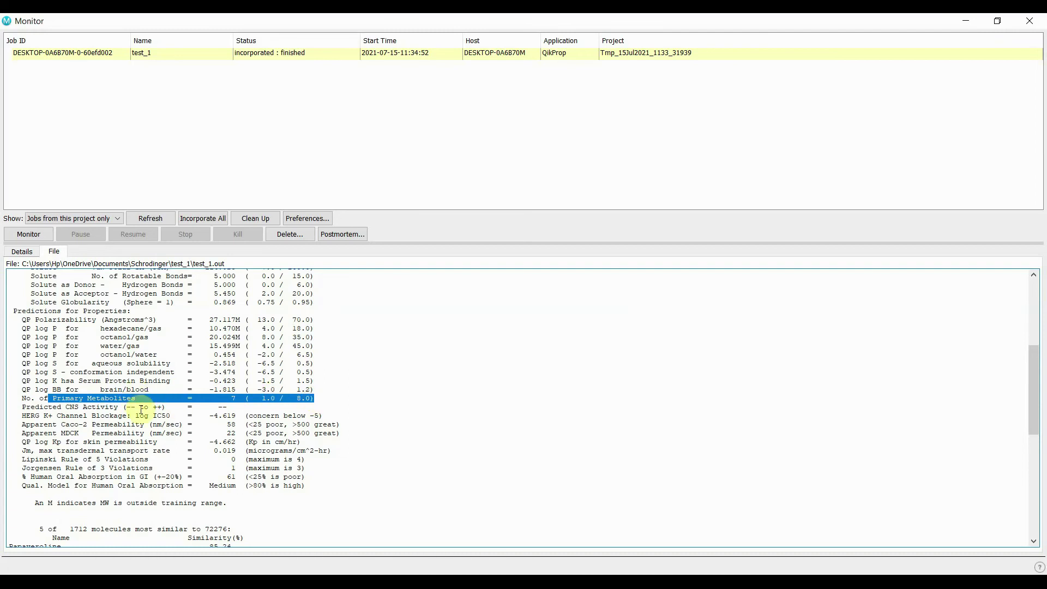
pyautogui.moveTo(142, 410); pyautogui.dragTo(120, 416)
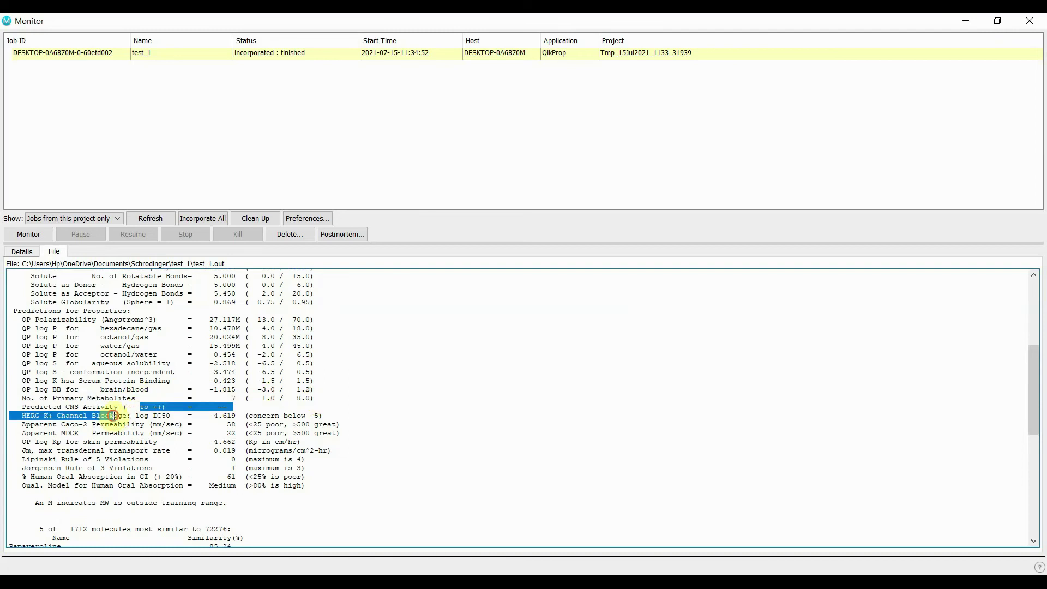
pyautogui.click(119, 416)
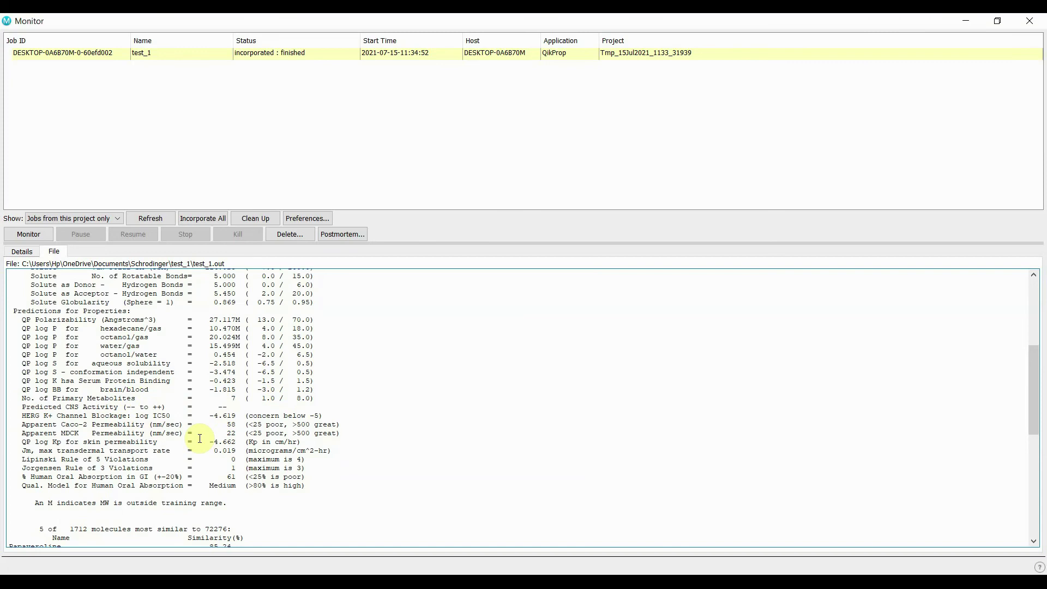
# Highlight and review the most similar drug molecules list in test_1.out, then close the Job Monitor
pyautogui.scroll(-11, 200, 439)
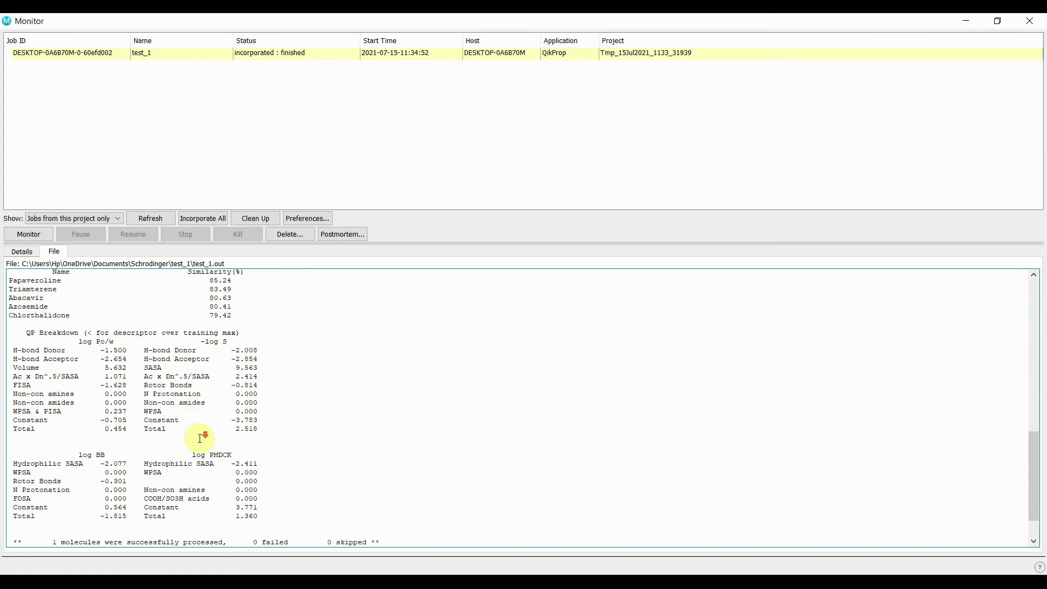
pyautogui.scroll(5, 200, 438)
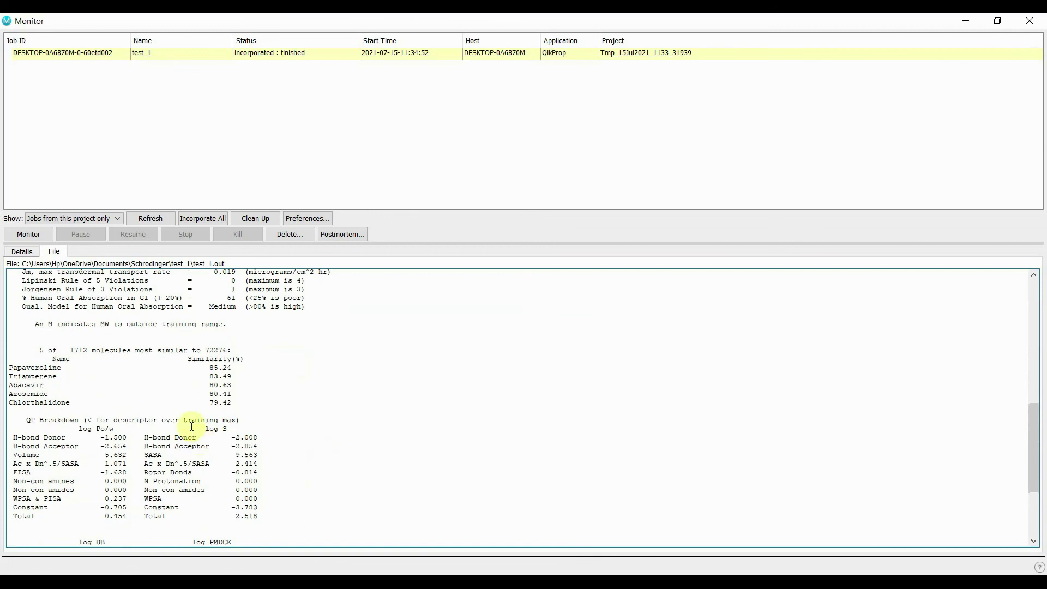
pyautogui.moveTo(40, 350); pyautogui.dragTo(234, 404)
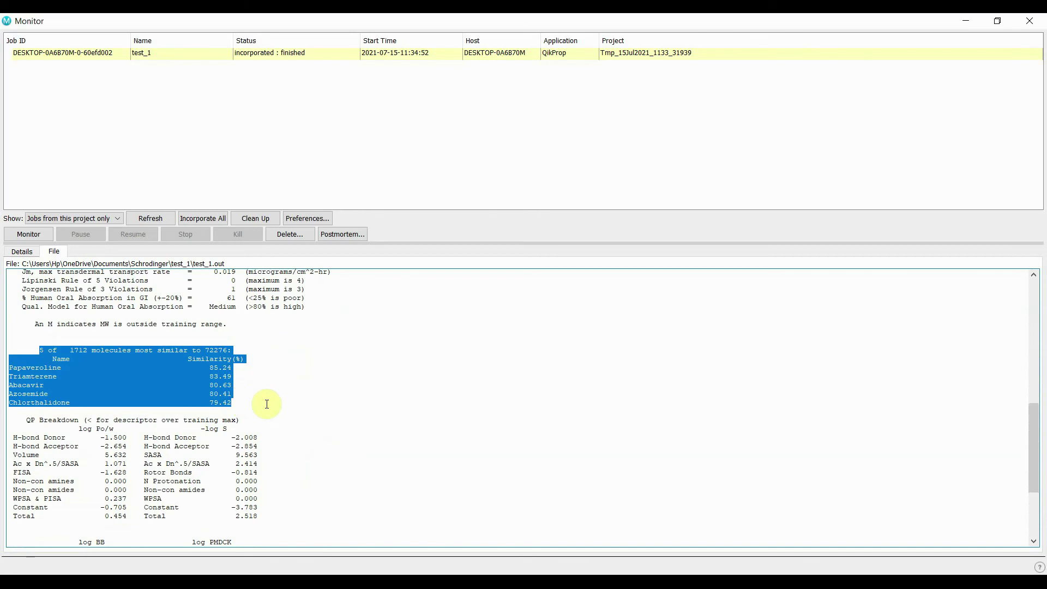
pyautogui.click(262, 388)
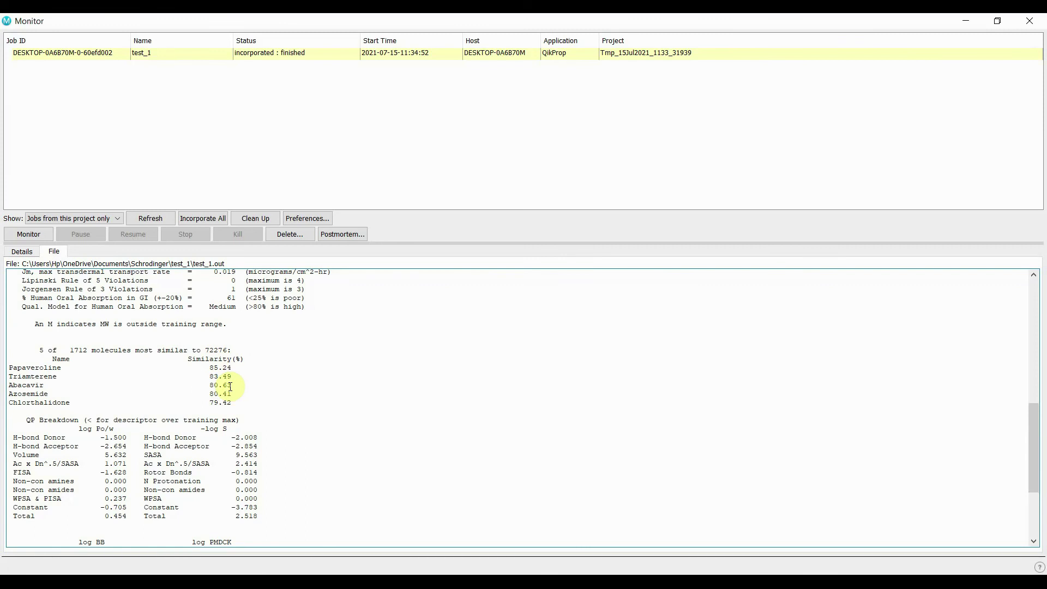
pyautogui.scroll(-5, 231, 386)
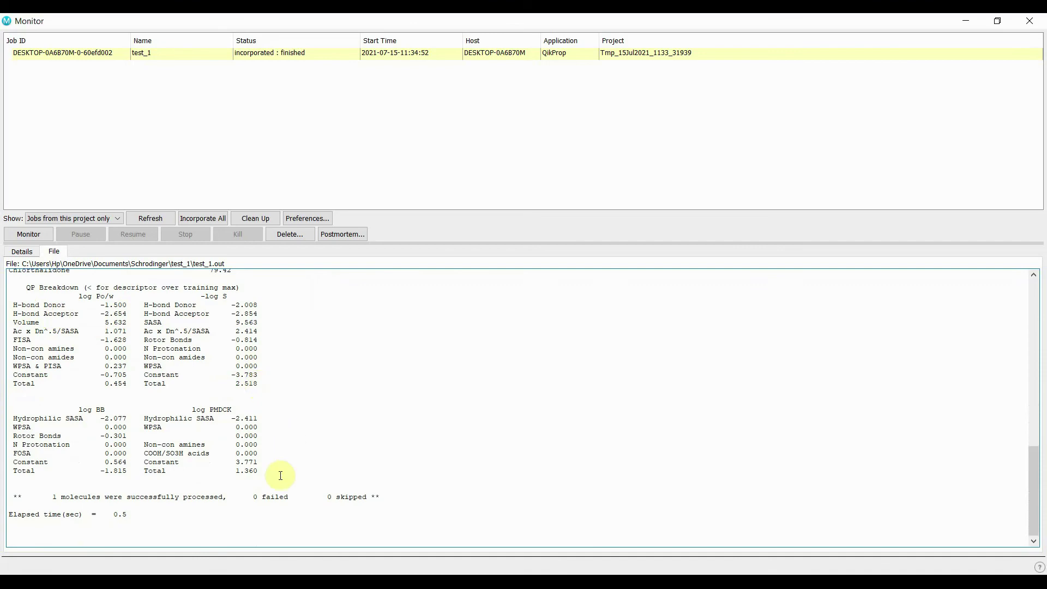
pyautogui.scroll(20, 280, 478)
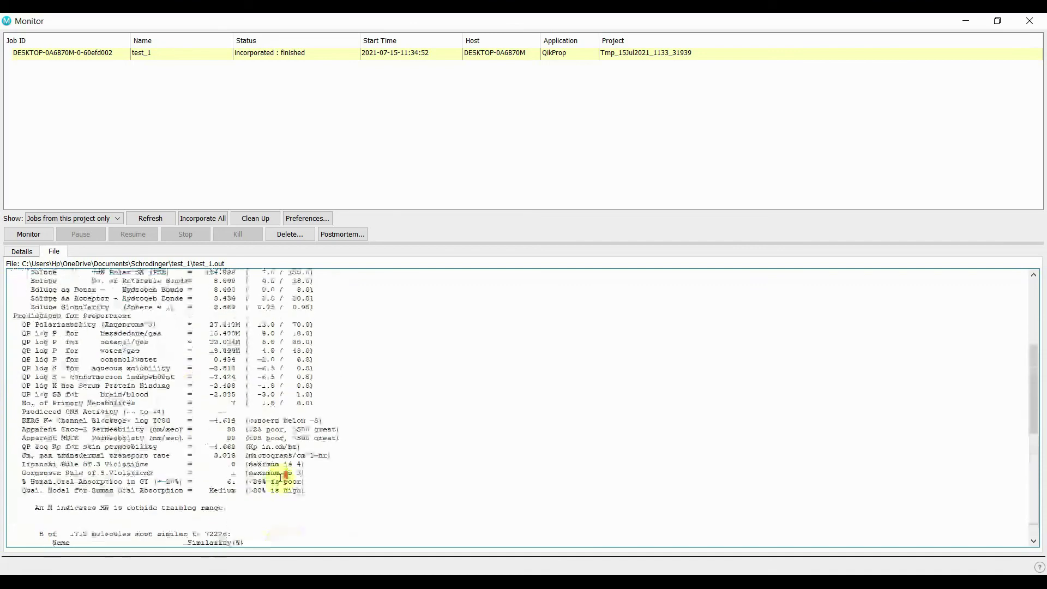
pyautogui.click(1029, 22)
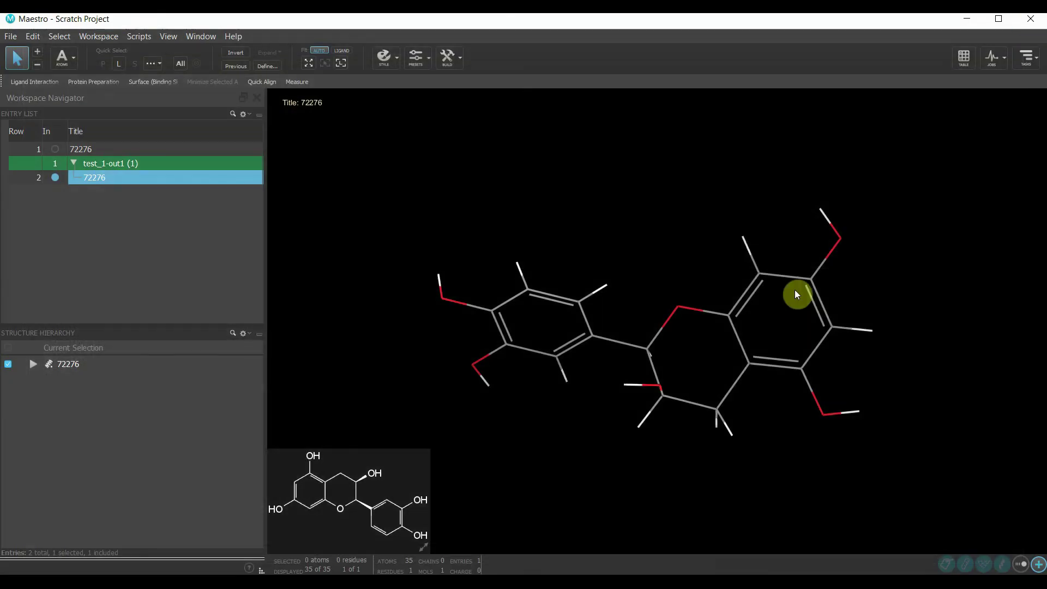